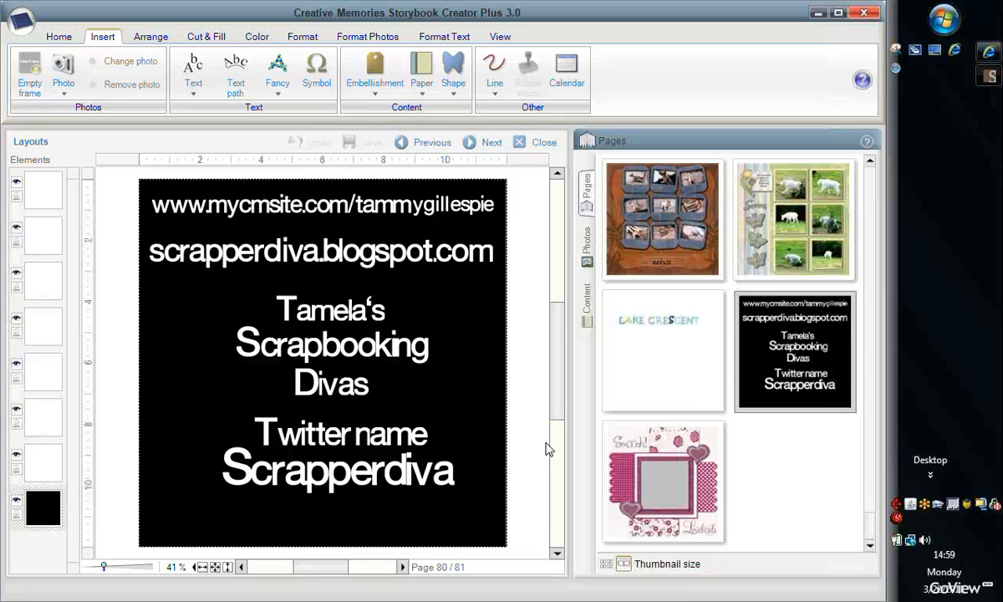
Open the last page, the Smooch! Lovebirds layout, and ungroup its elements
left_click(669, 498)
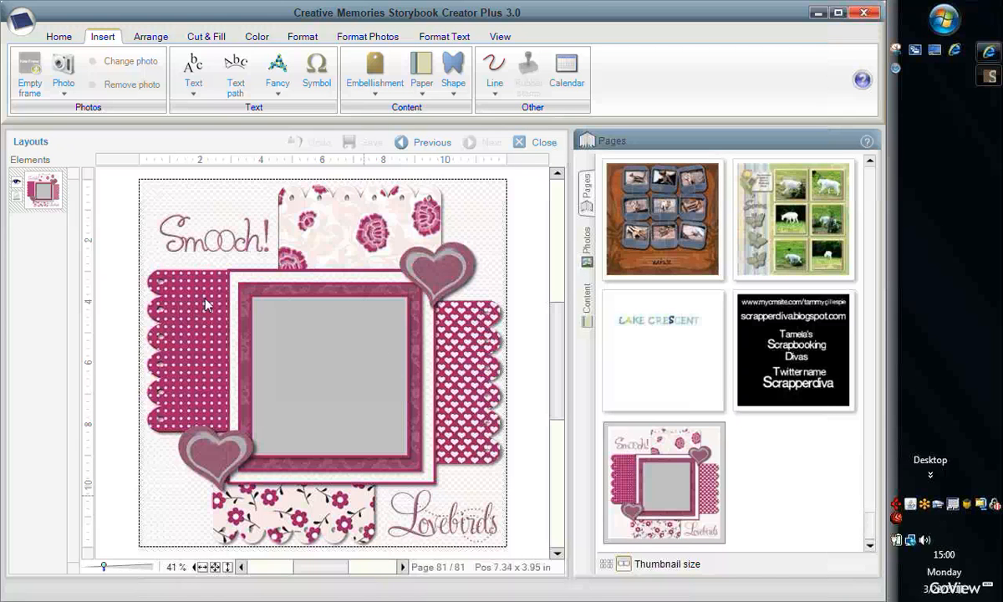
left_click(151, 37)
left_click(292, 39)
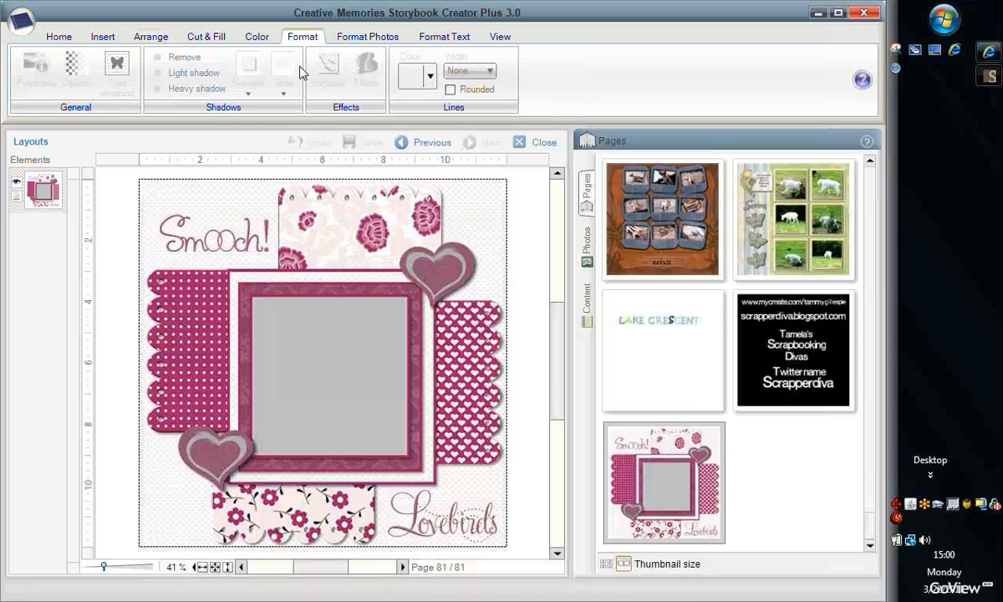
left_click(154, 39)
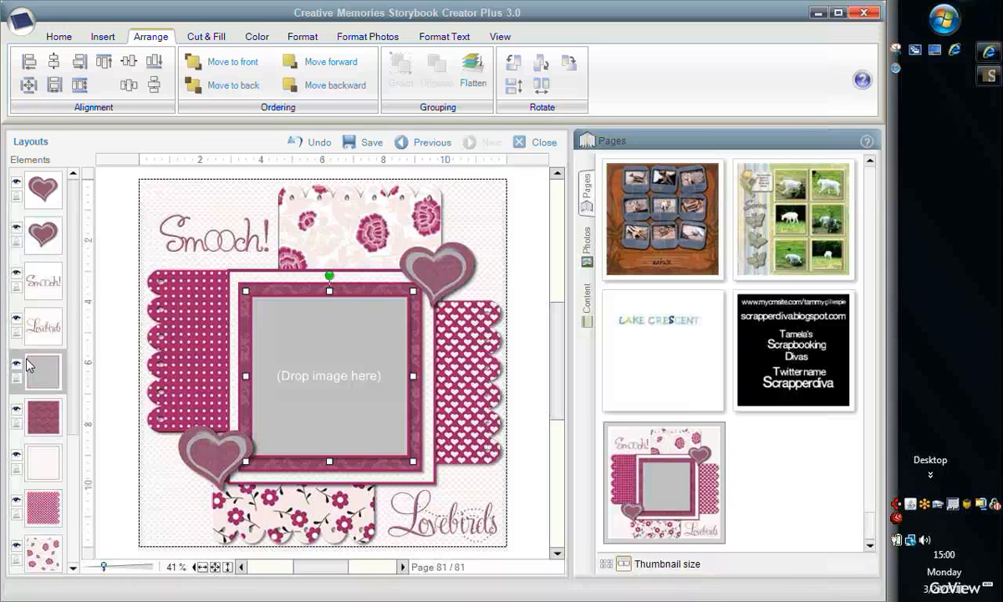
Hide the grey central photo frame and the textured magenta and white mats behind it
left_click(16, 362)
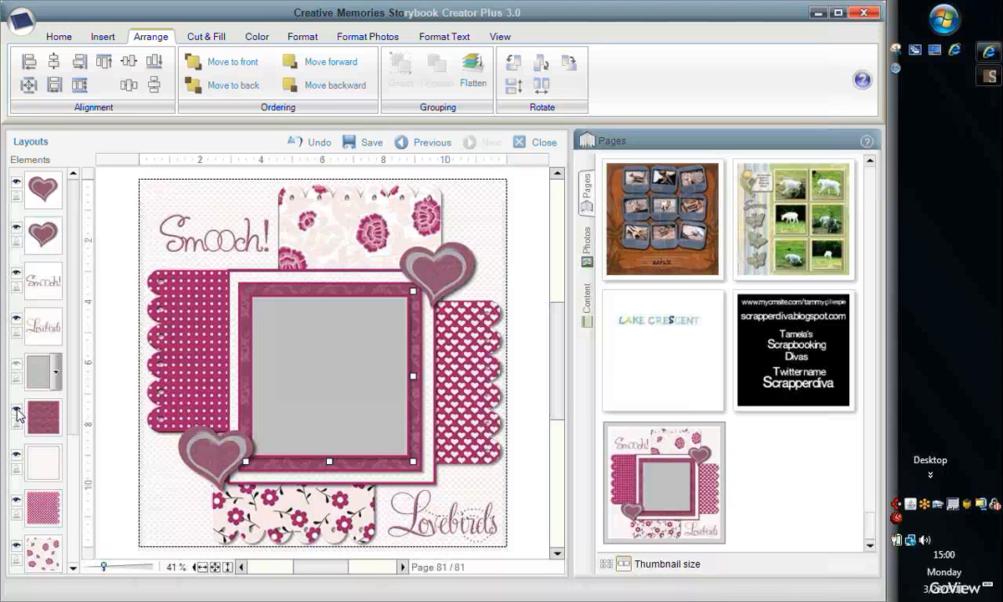
left_click(16, 409)
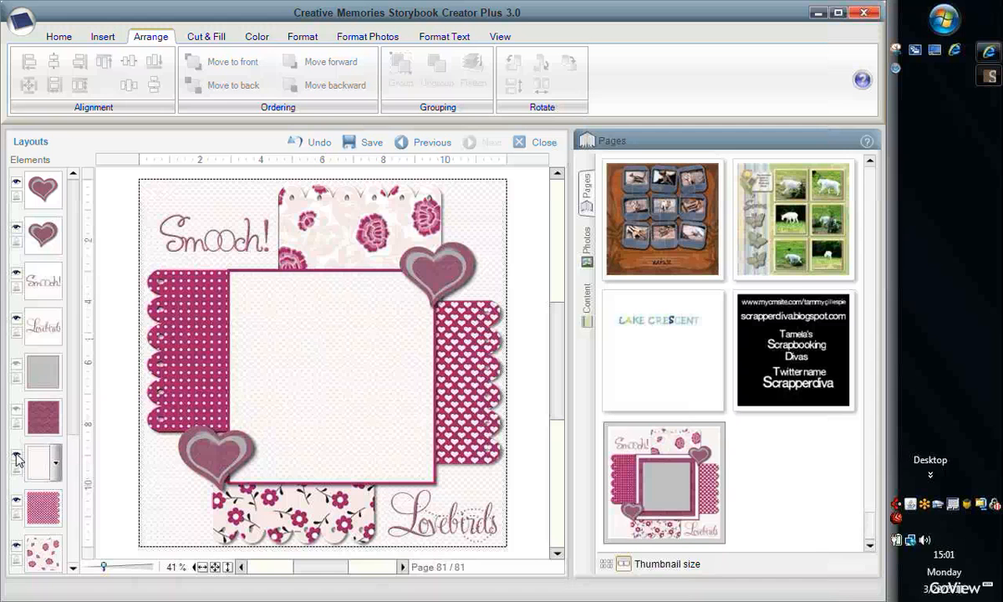
Insert an empty photo frame about 5.66 in square over the overlapping papers in the middle of the page
left_click(99, 37)
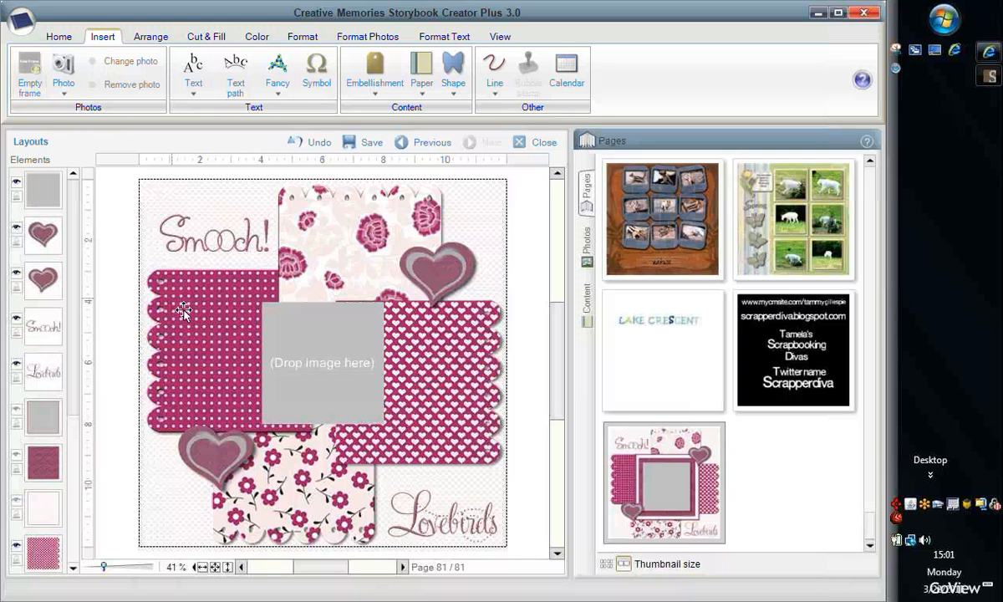
left_click(284, 361)
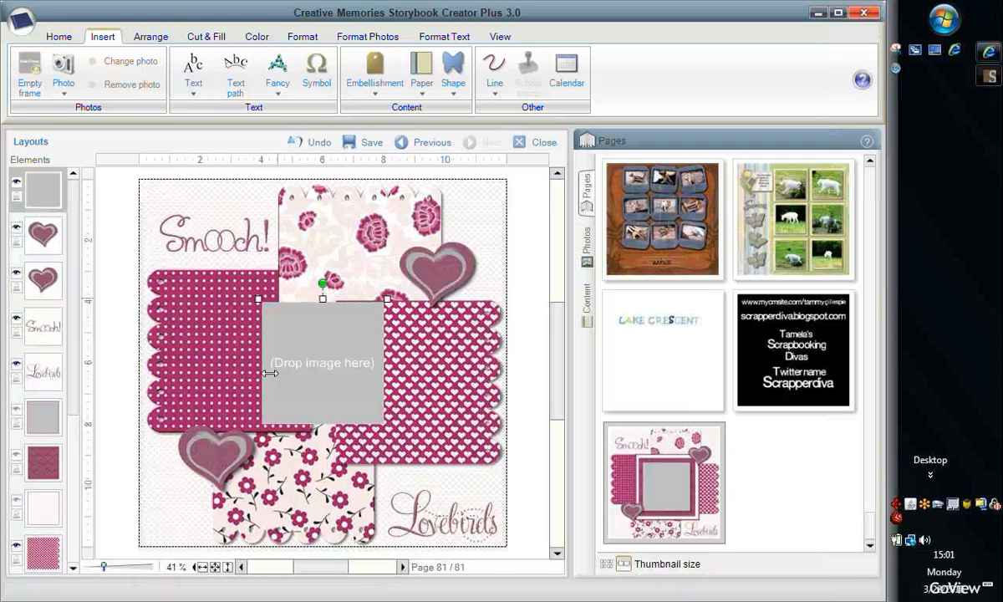
left_click_drag(232, 345, 216, 338)
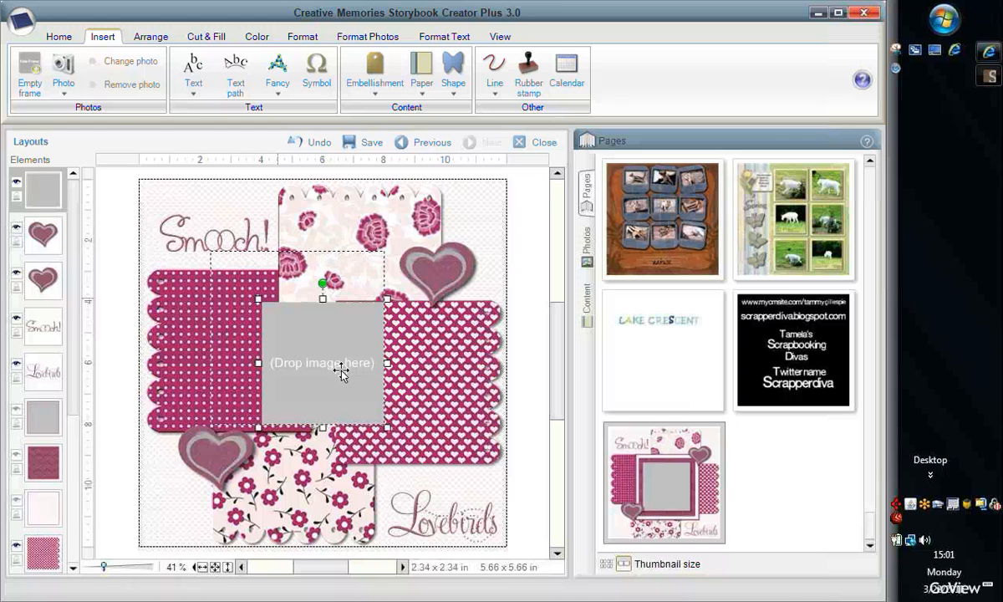
left_click_drag(372, 390, 376, 392)
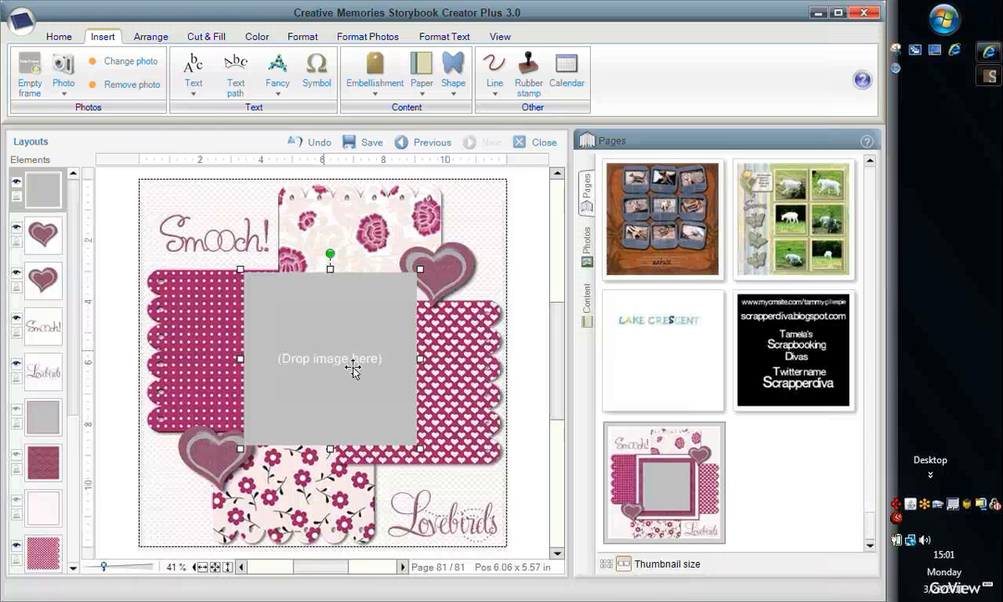
Add a mat of width 3 to the new frame, filled with magenta sampled from the patterned paper
left_click(352, 37)
left_click(389, 83)
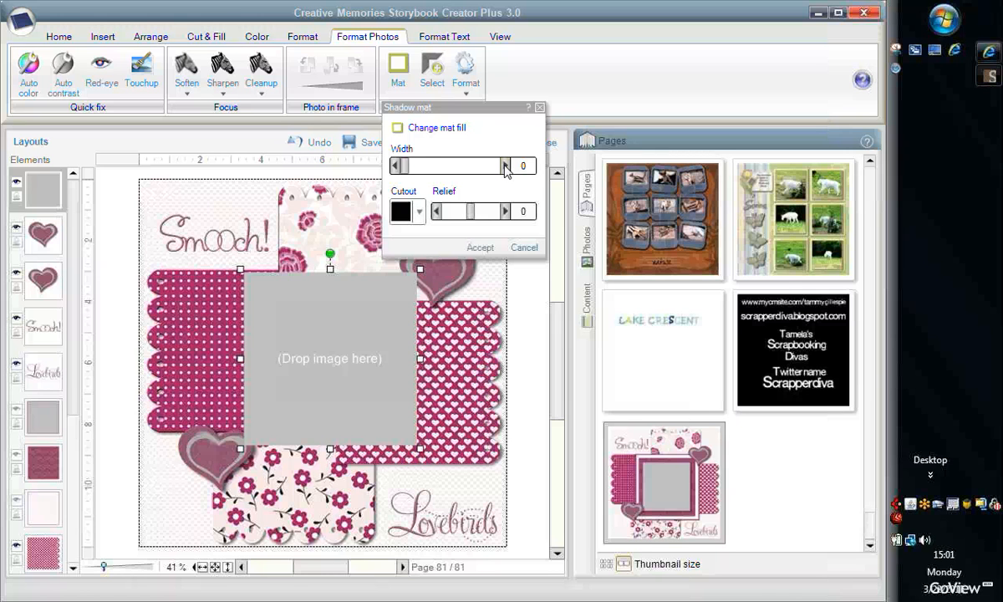
left_click(506, 167)
left_click(505, 166)
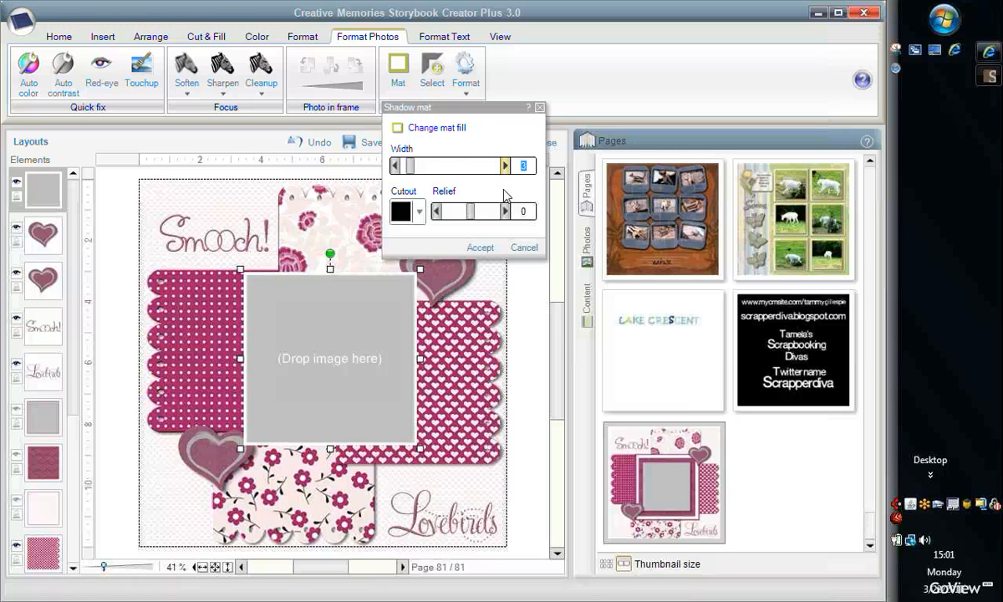
left_click(398, 127)
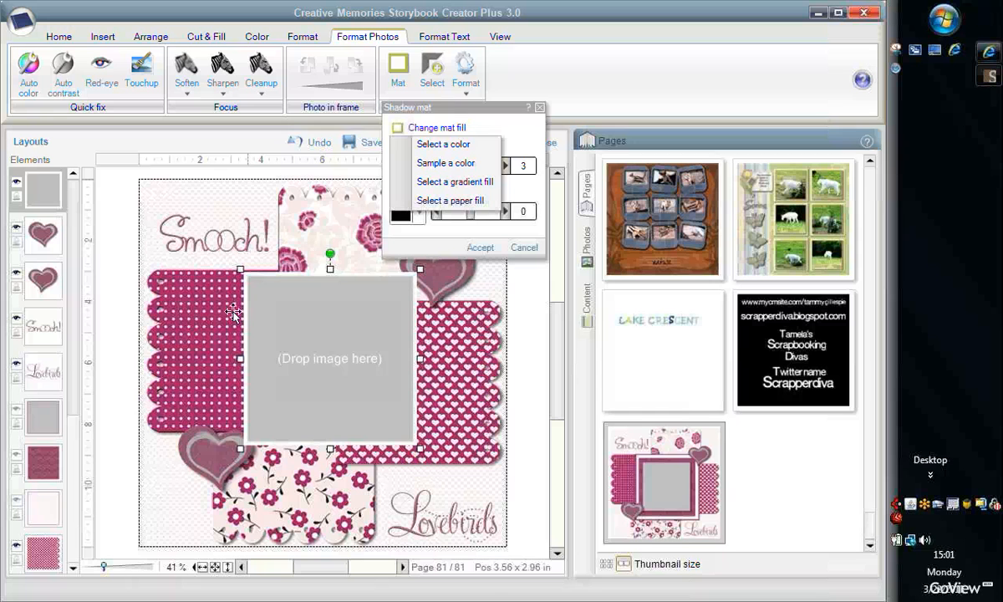
left_click(446, 163)
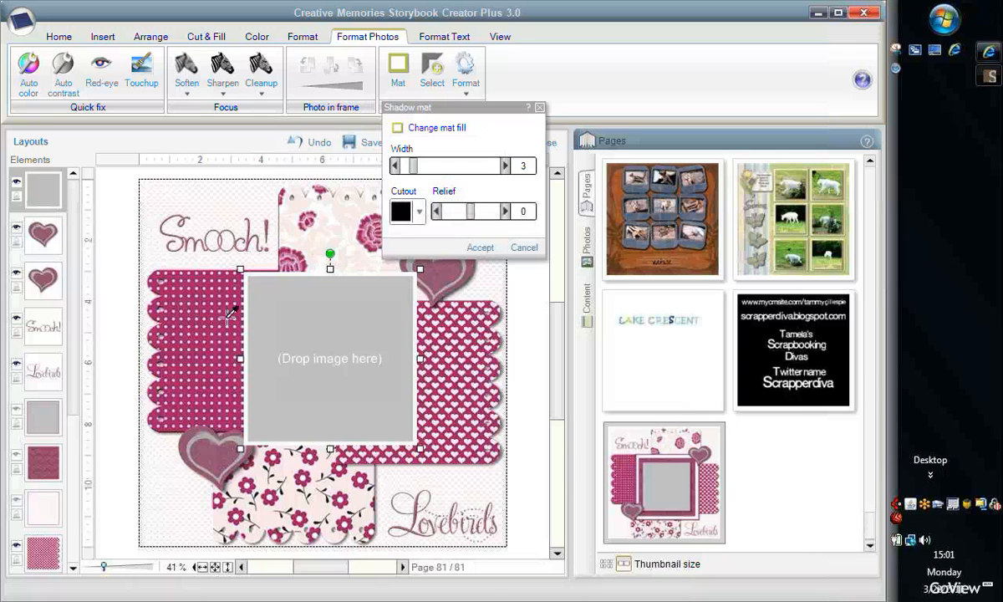
left_click(424, 309)
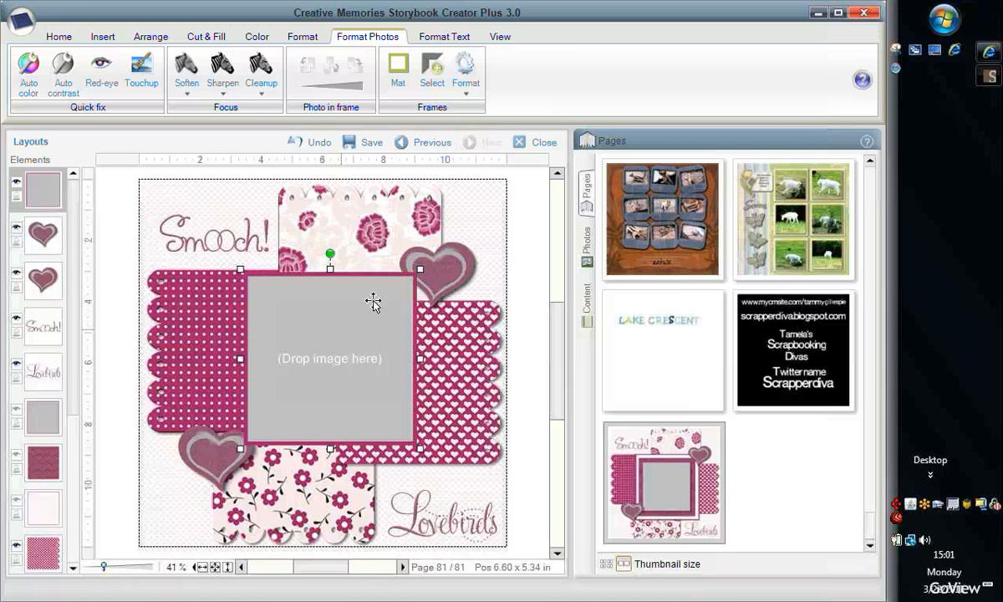
Duplicate the matted frame and enlarge the copy to about 6.43 in square, placed over the original
right_click(344, 355)
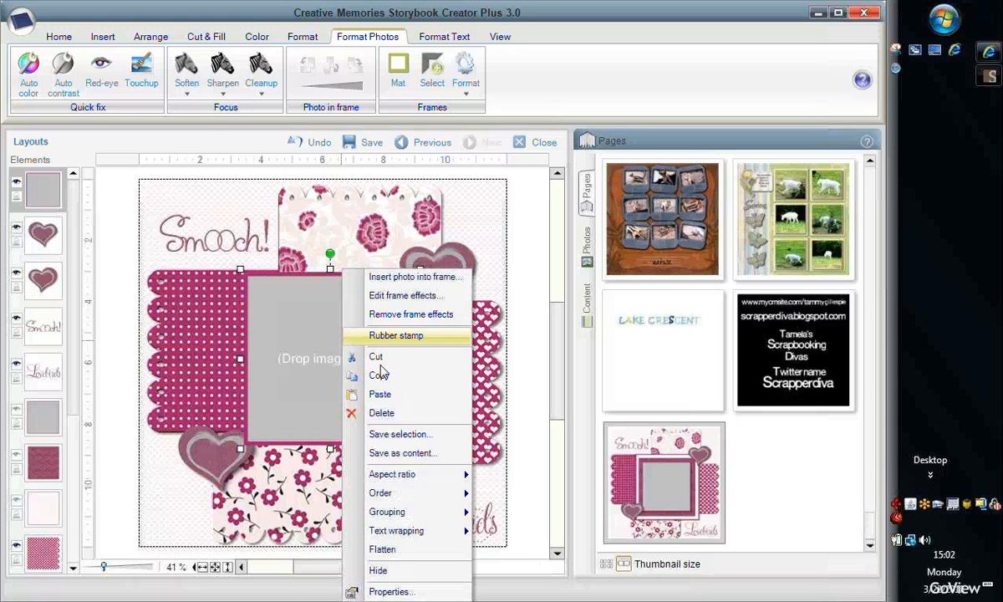
left_click(400, 379)
right_click(345, 357)
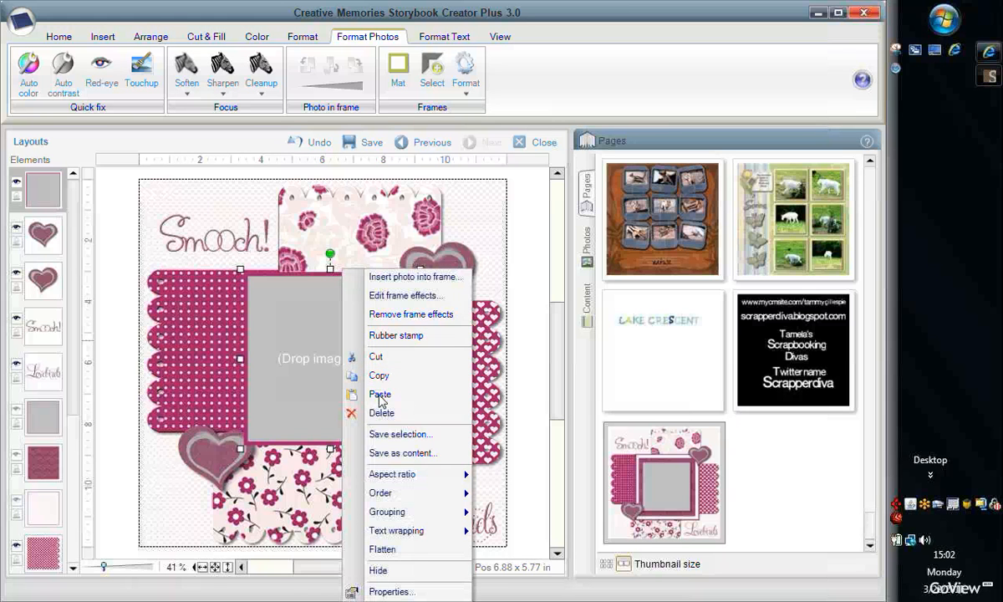
left_click(388, 397)
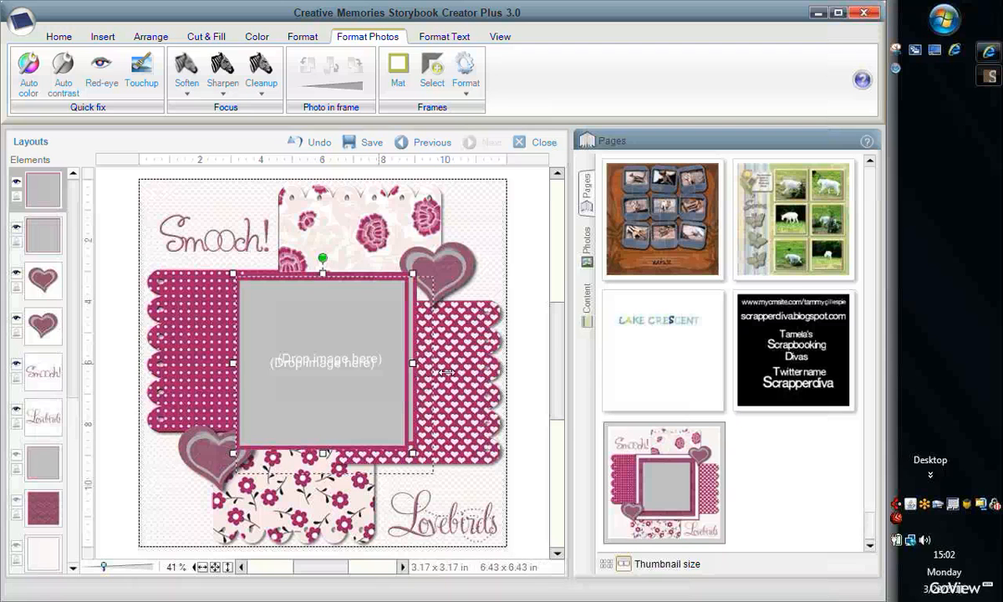
left_click_drag(400, 408, 402, 448)
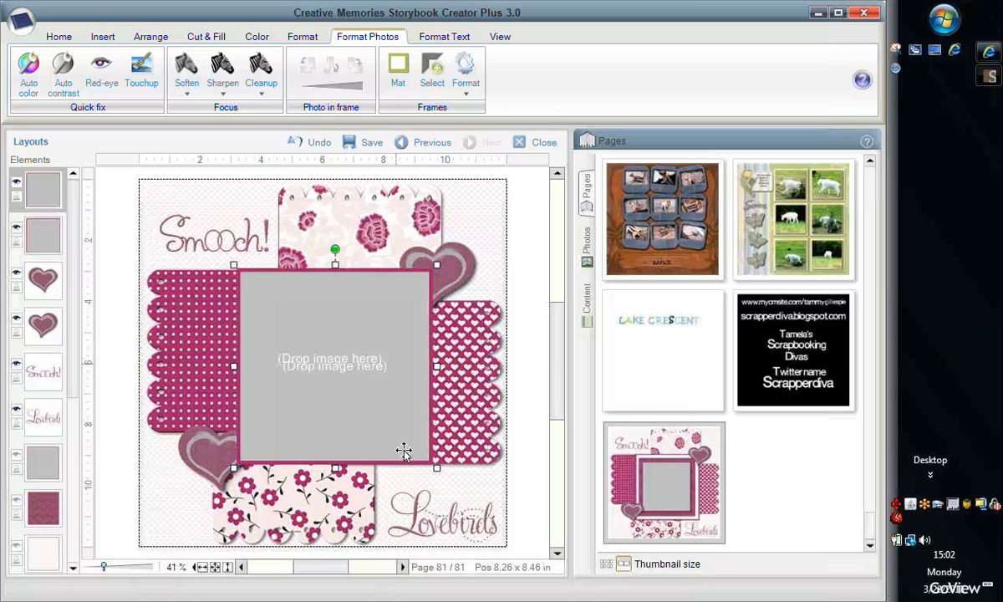
Set the fill color to magenta sampled from the page and shift the larger frame slightly down
left_click(206, 37)
left_click(296, 101)
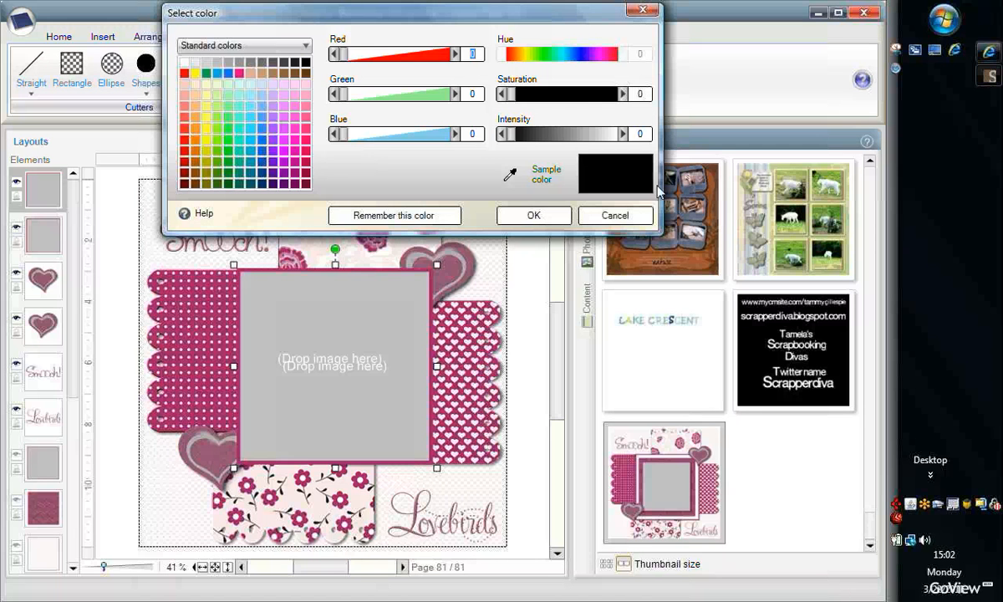
left_click(510, 173)
left_click(299, 288)
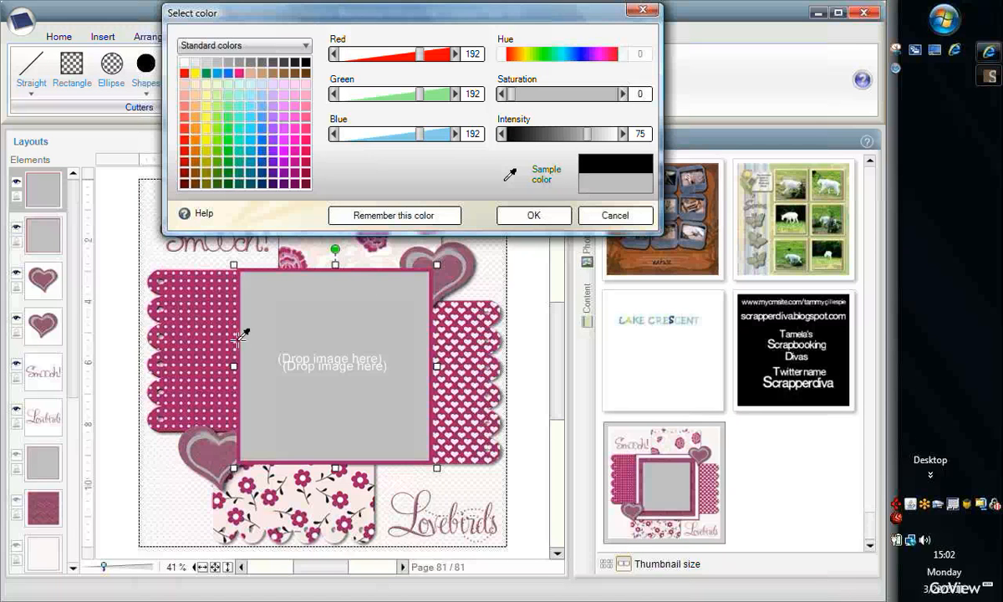
left_click(441, 333)
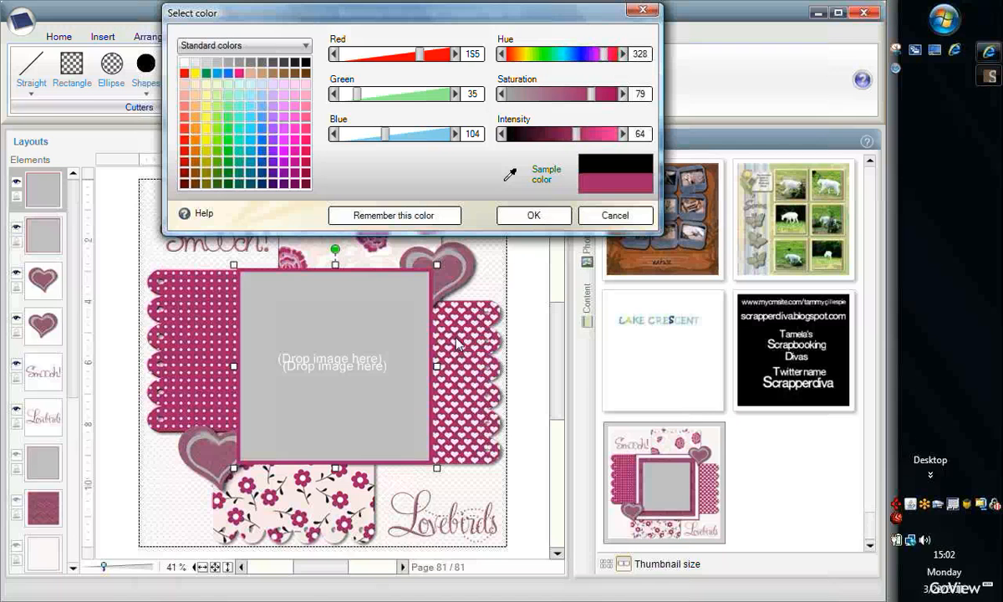
left_click(534, 216)
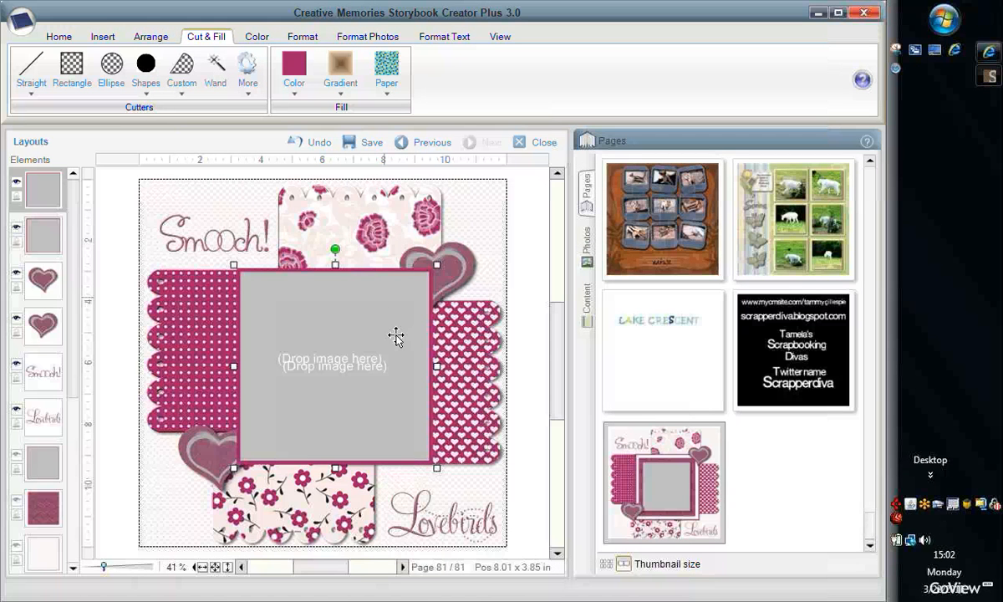
left_click_drag(395, 336, 396, 341)
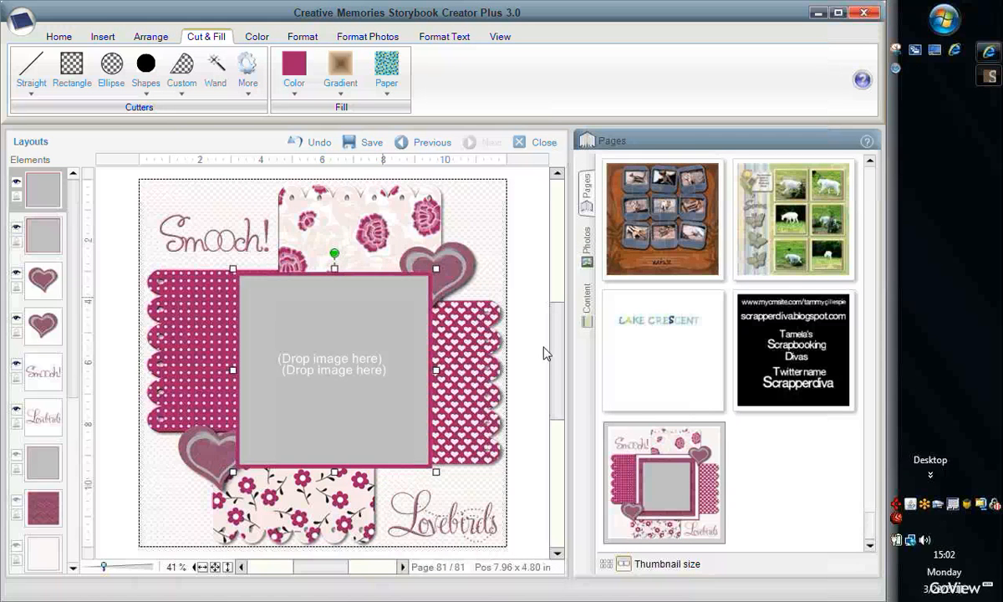
Insert the coral cream rose photo into the larger frame, and cover it with the sampled magenta fill
left_click(585, 241)
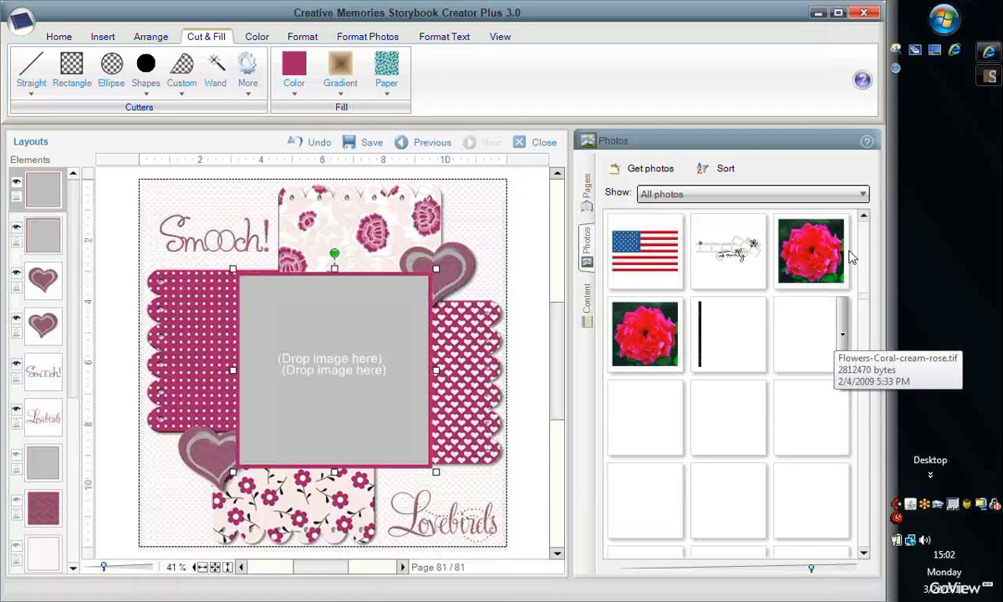
left_click(844, 255)
left_click(892, 355)
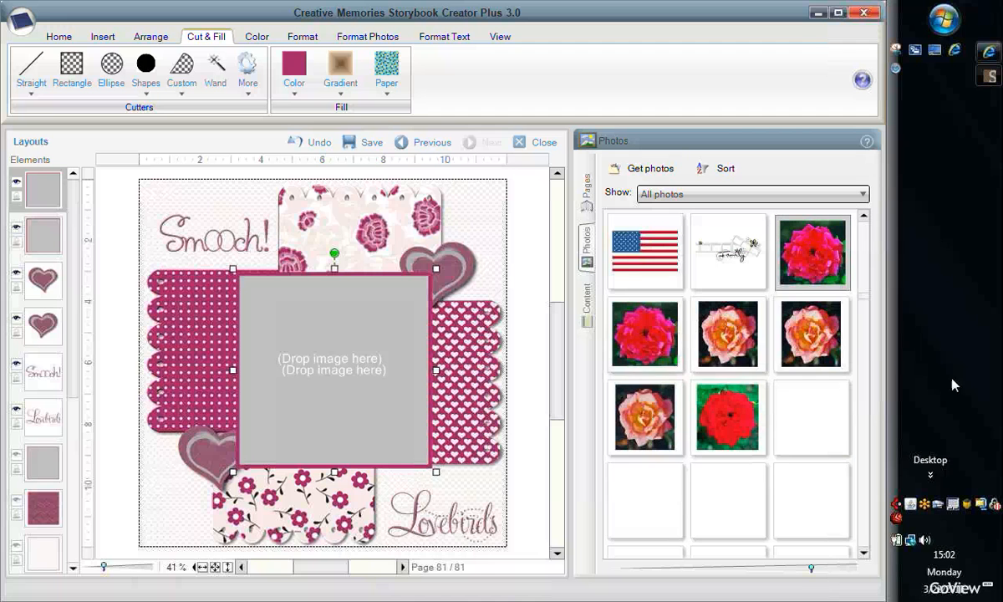
left_click(843, 335)
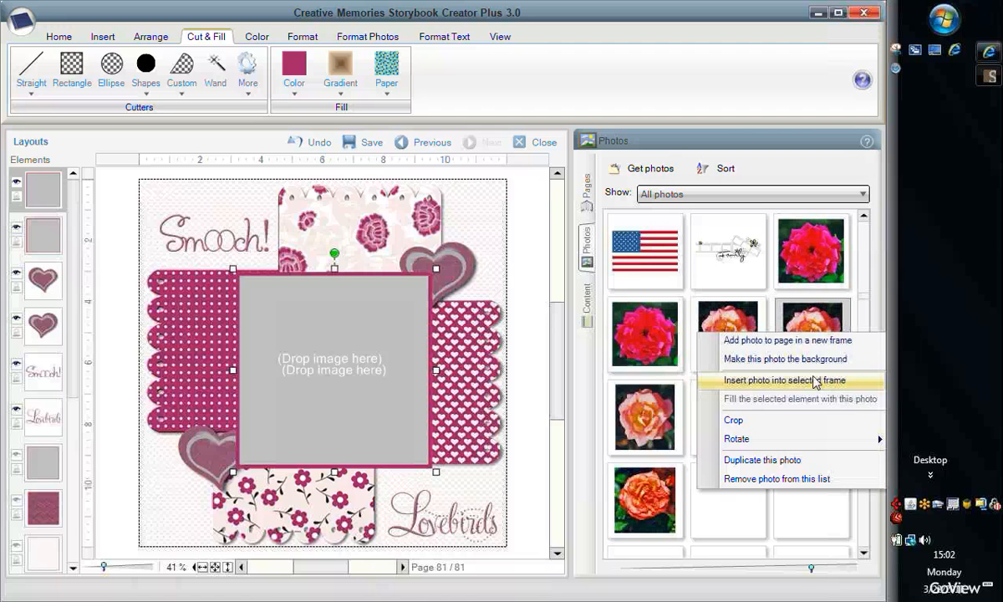
left_click(616, 404)
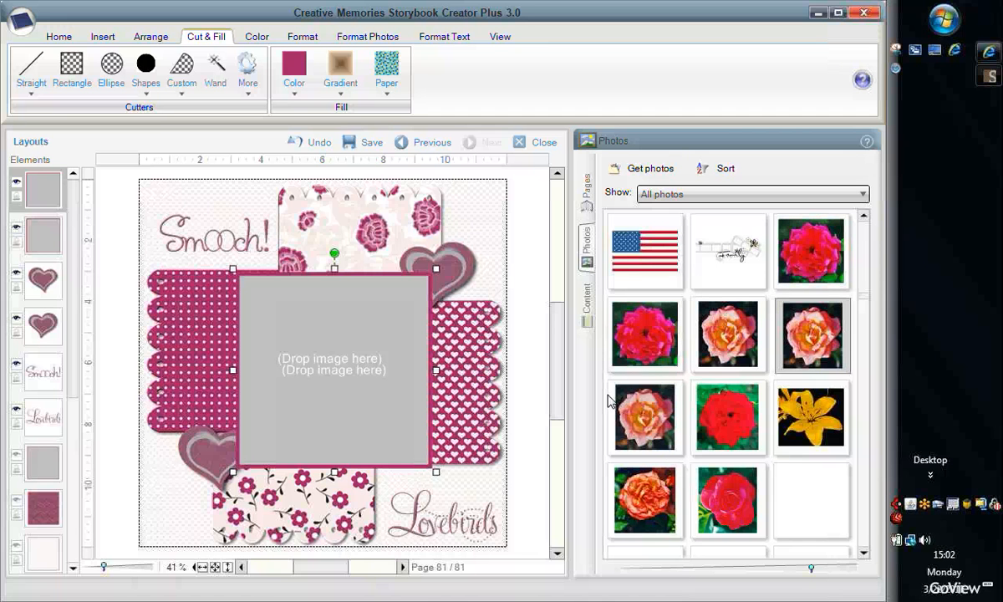
left_click_drag(611, 401, 335, 360)
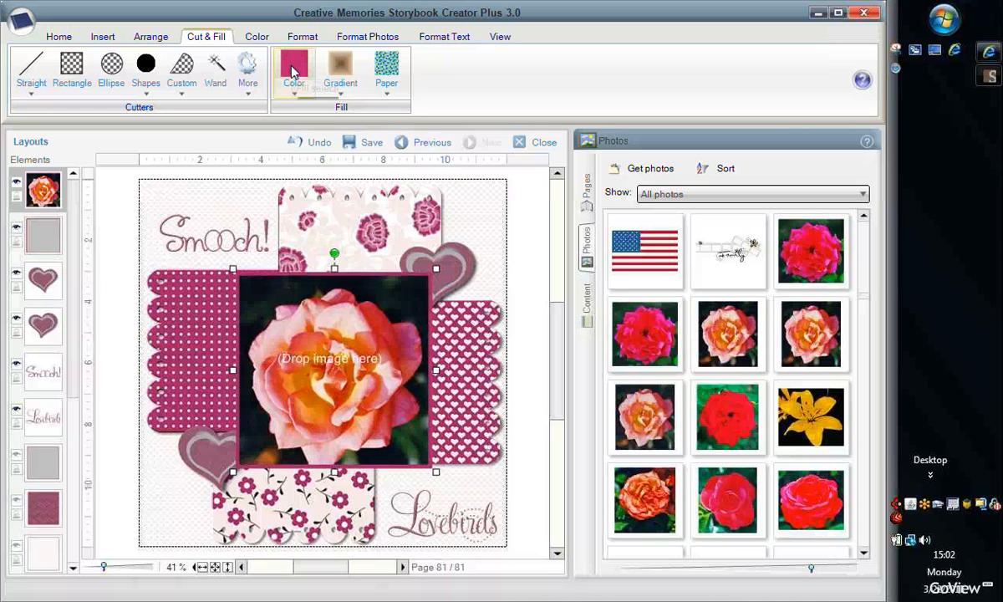
left_click(337, 392)
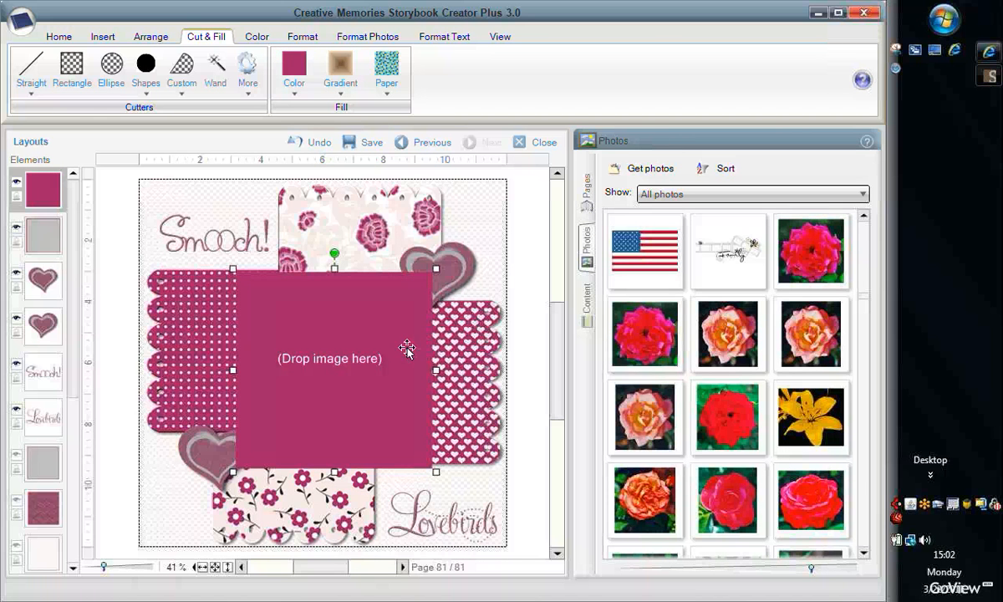
Apply the lace surface texture to the magenta frame with a texture scale of 2
left_click(293, 37)
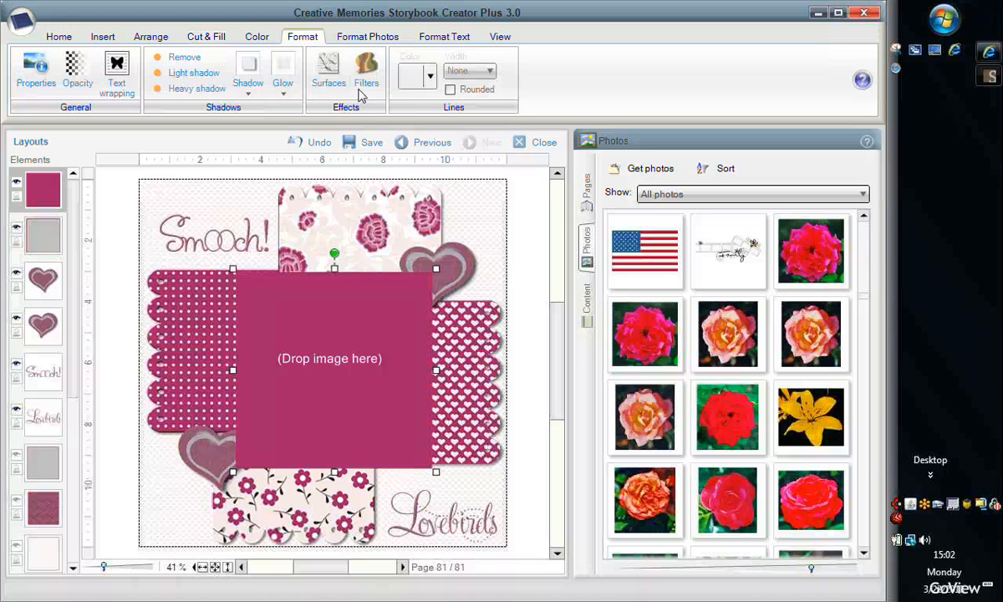
left_click(334, 89)
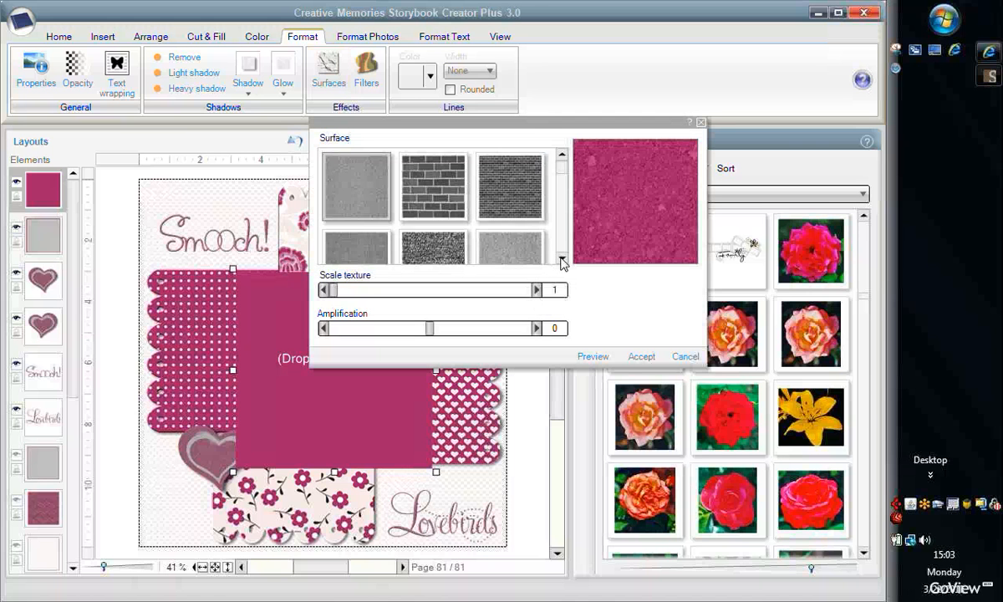
left_click(562, 258)
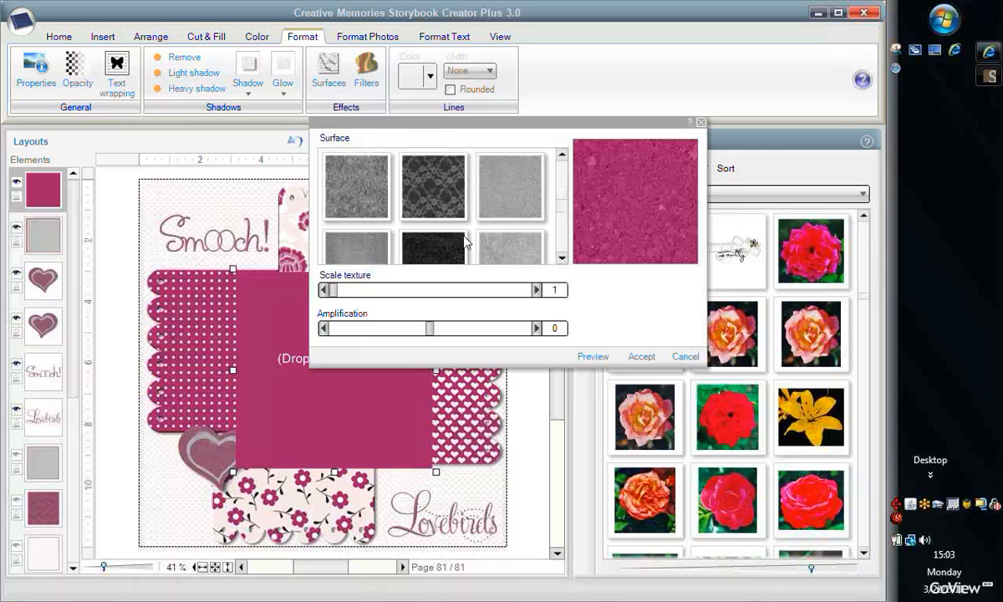
left_click(465, 242)
left_click(537, 290)
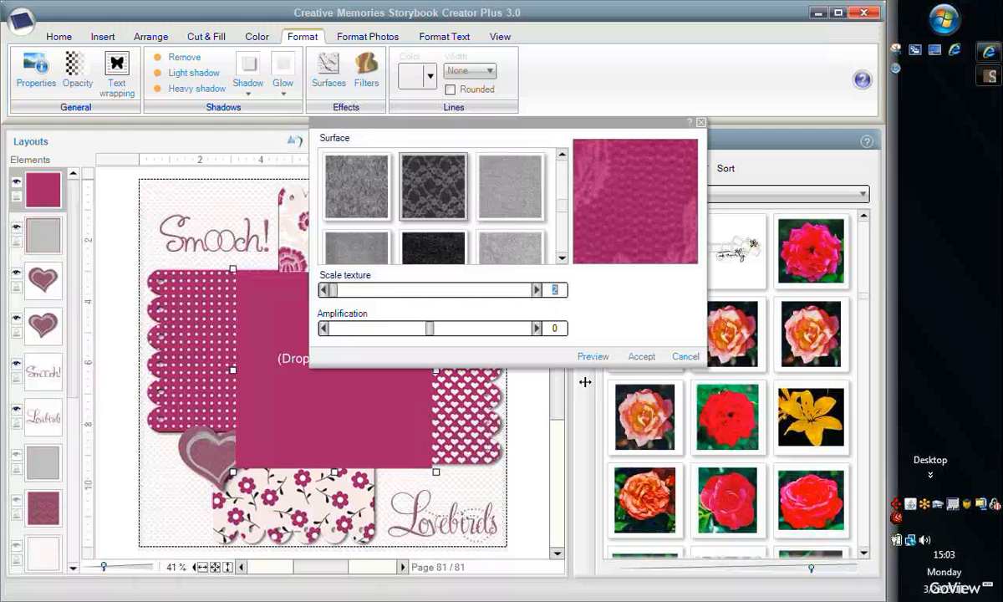
left_click(591, 357)
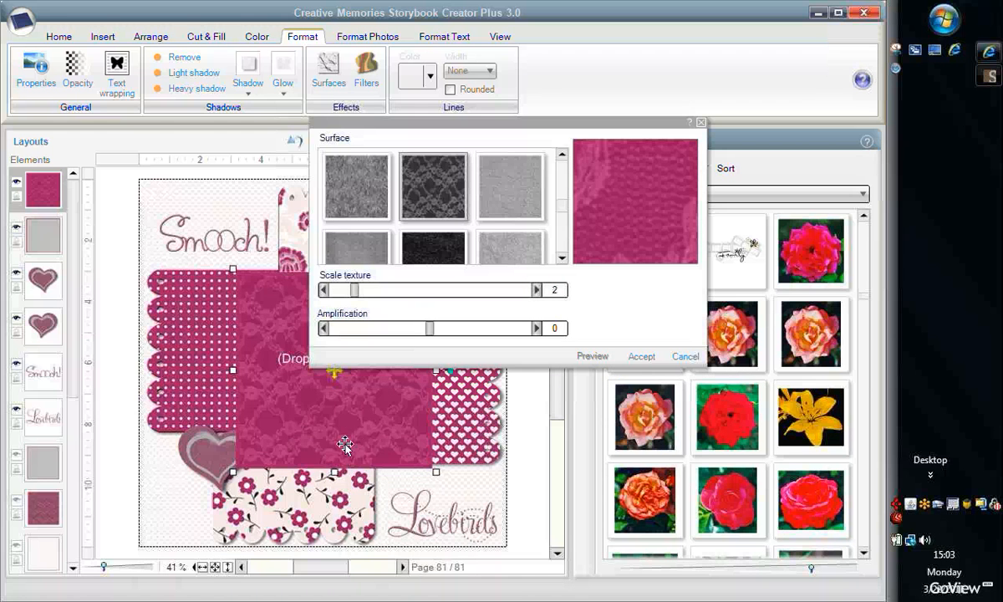
left_click(632, 363)
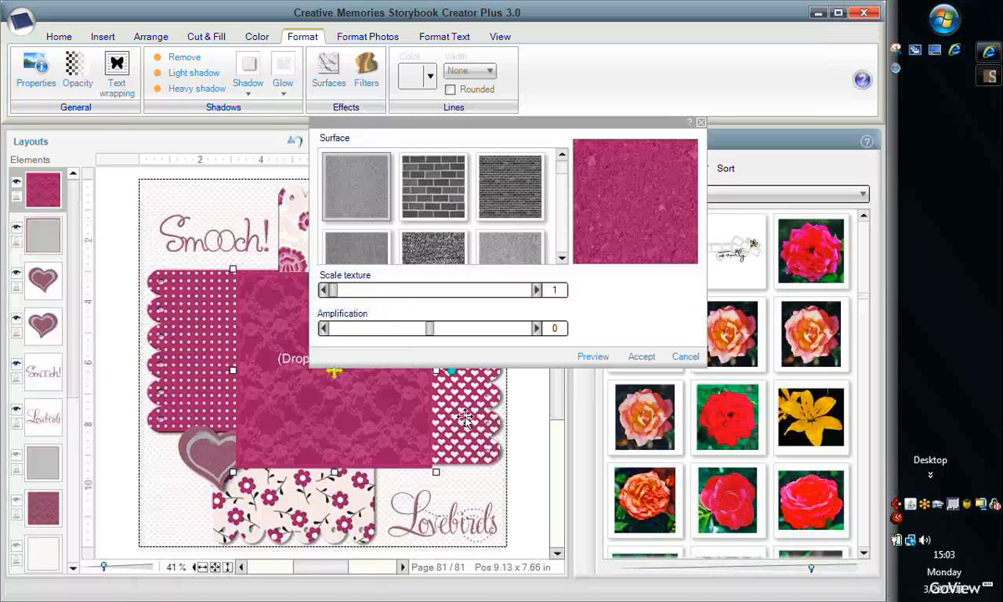
Close the surface texture settings and hide the magenta lace frame so the smaller matted frame beneath is exposed
left_click(640, 361)
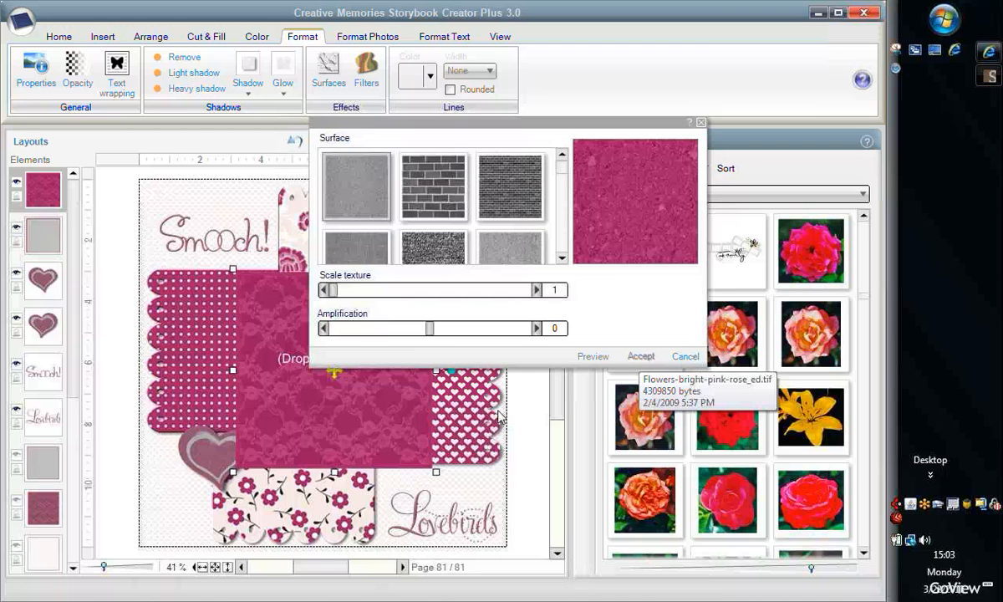
right_click(58, 241)
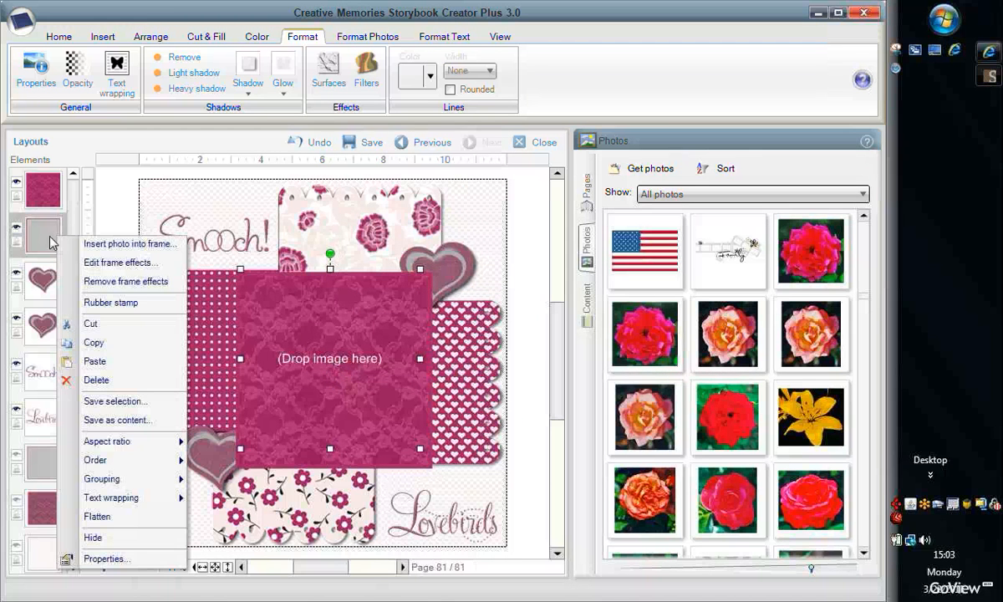
left_click(126, 281)
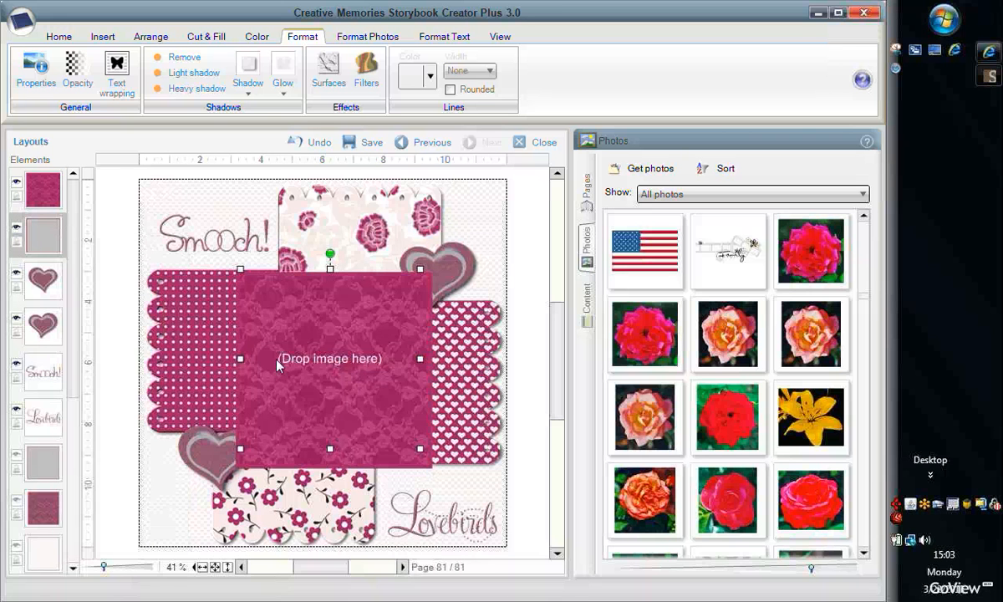
Duplicate the small matted frame with its empty photo area, and hide the copy
right_click(328, 361)
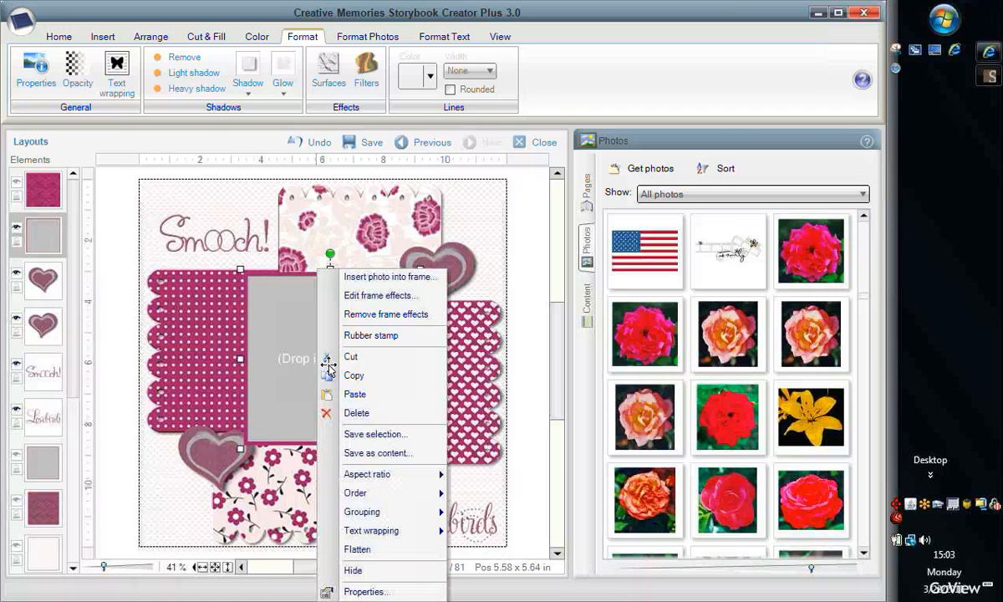
left_click(326, 358)
right_click(324, 362)
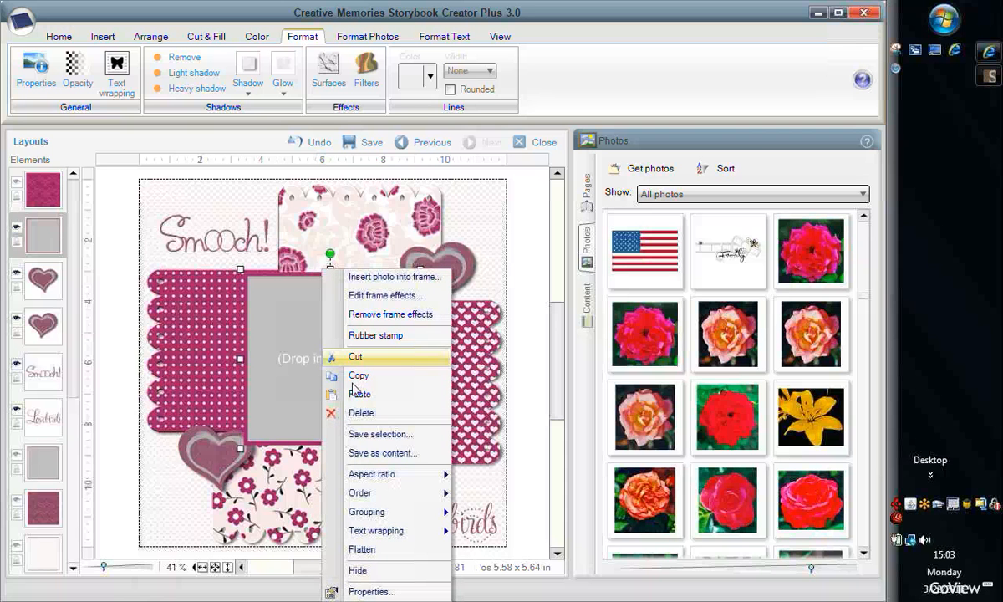
left_click(341, 383)
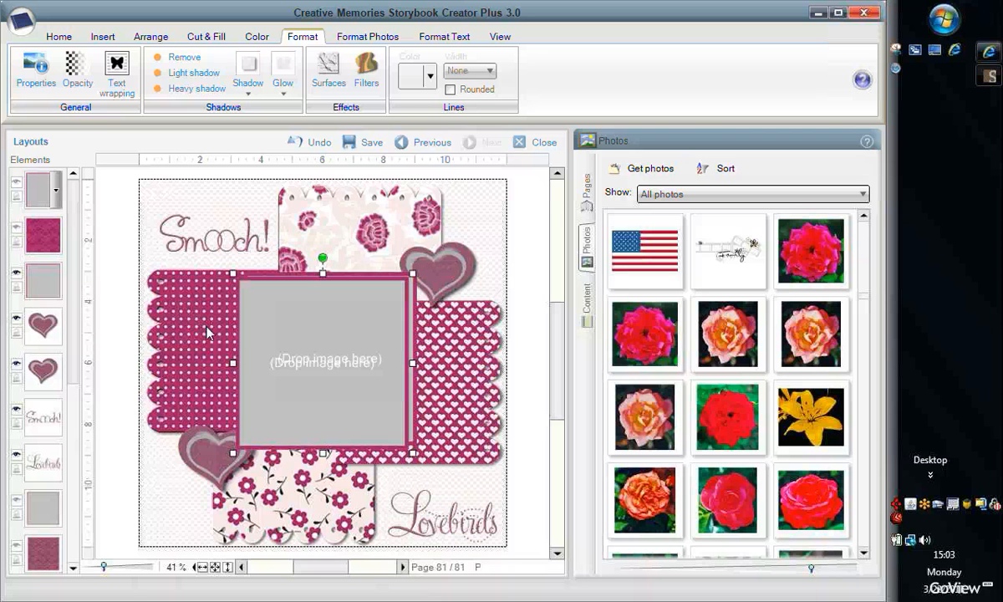
left_click_drag(247, 347, 308, 356)
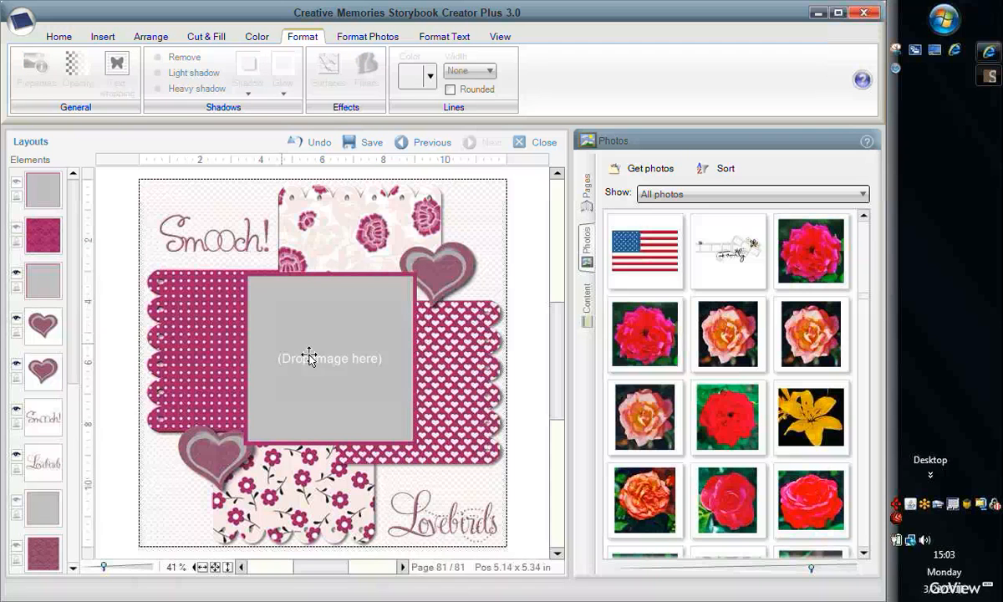
Enlarge the original matted frame toward its upper-left corner and insert the coral cream rose photo into it
left_click(319, 269)
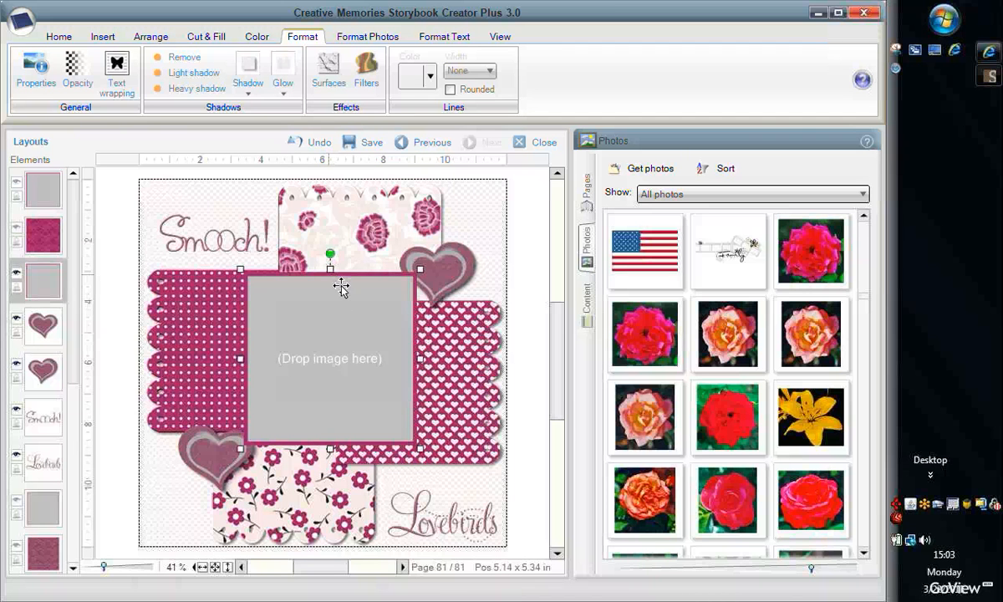
left_click_drag(341, 282, 302, 236)
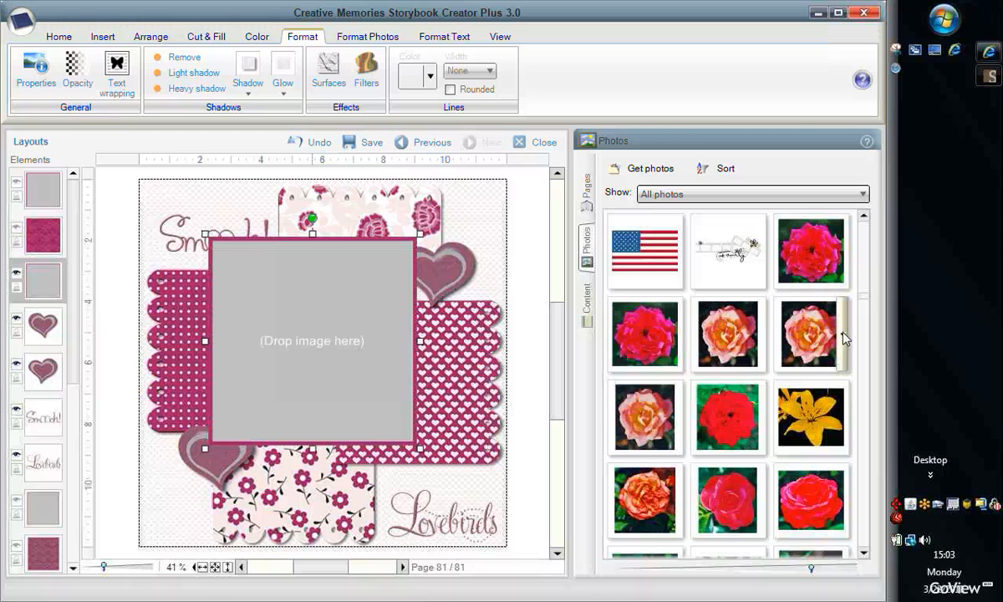
right_click(842, 338)
left_click(824, 381)
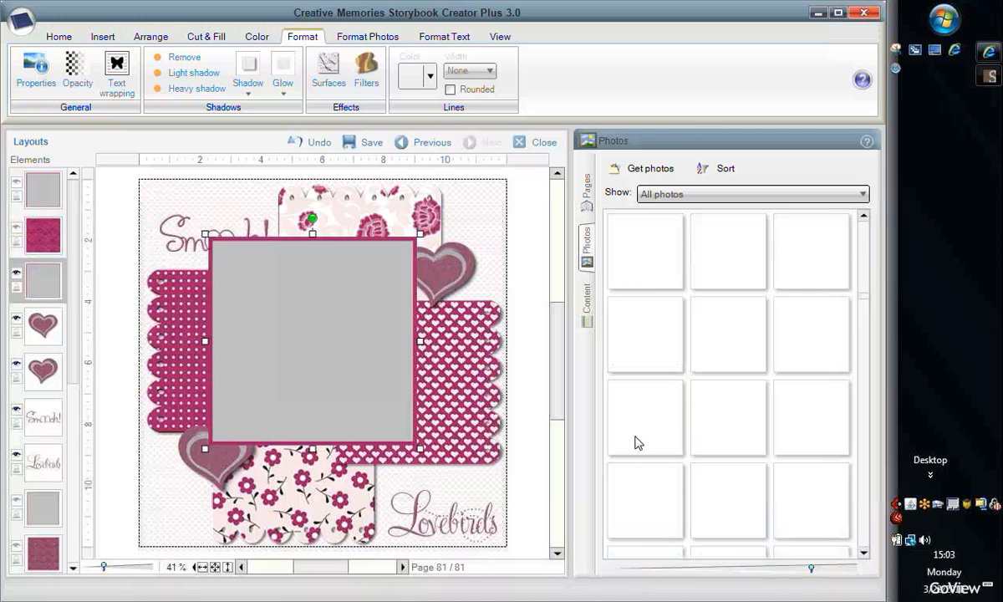
Open the papers of the Sending Love Digital Kit package
left_click(587, 302)
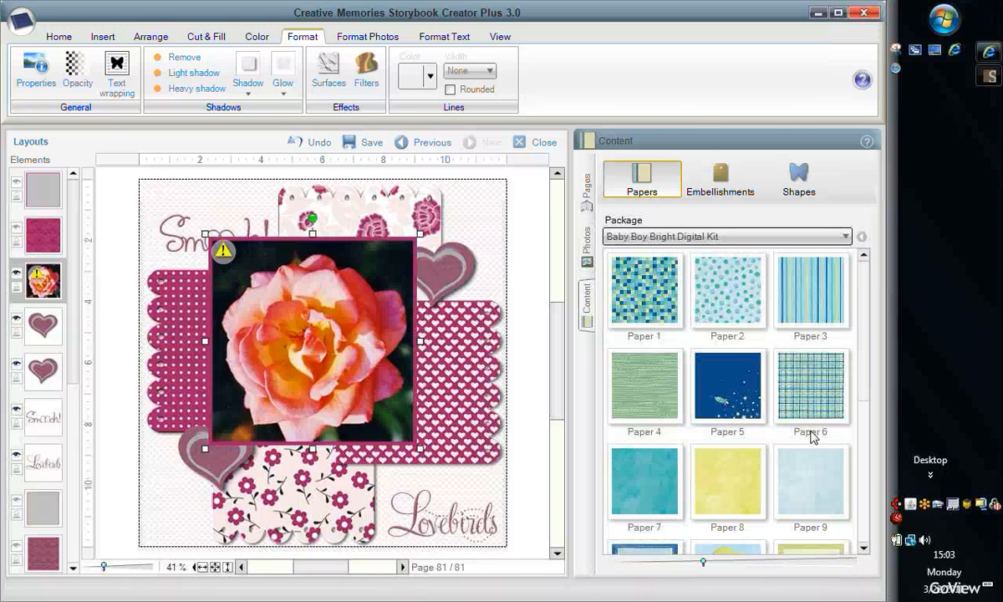
left_click(846, 238)
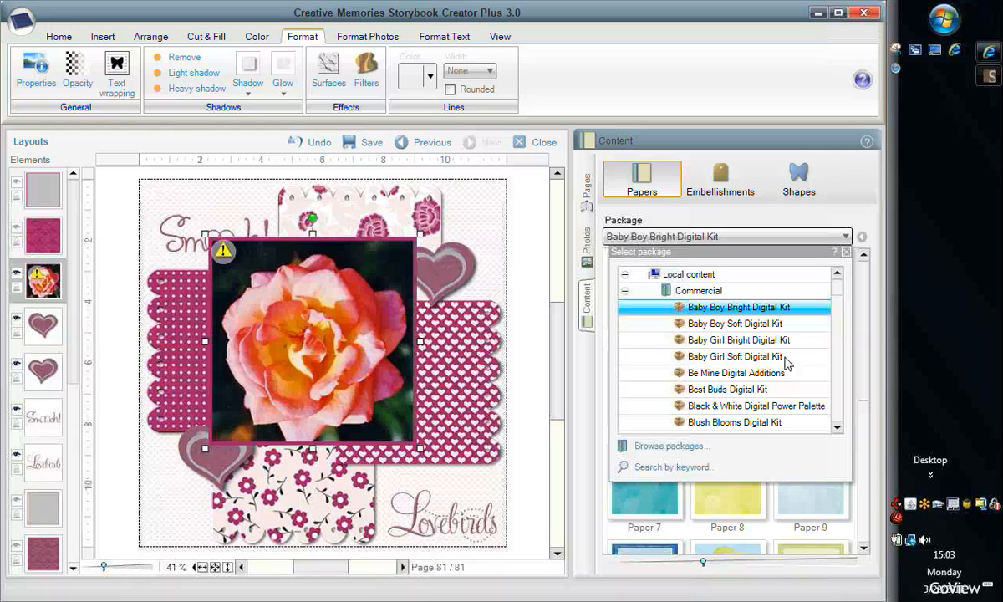
scroll(784, 360, "down", 10)
scroll(782, 361, "down", 8)
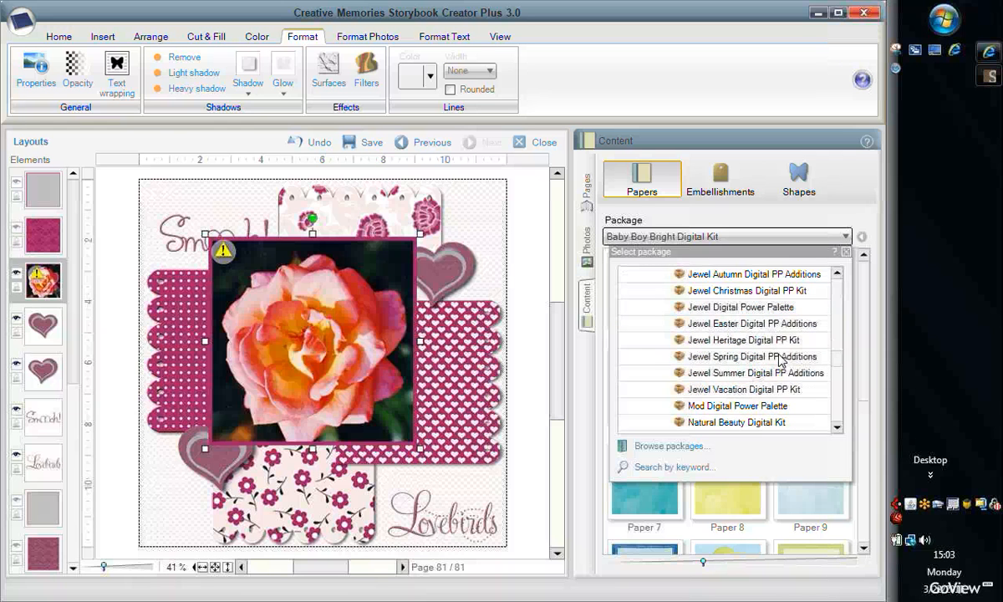
scroll(778, 361, "down", 3)
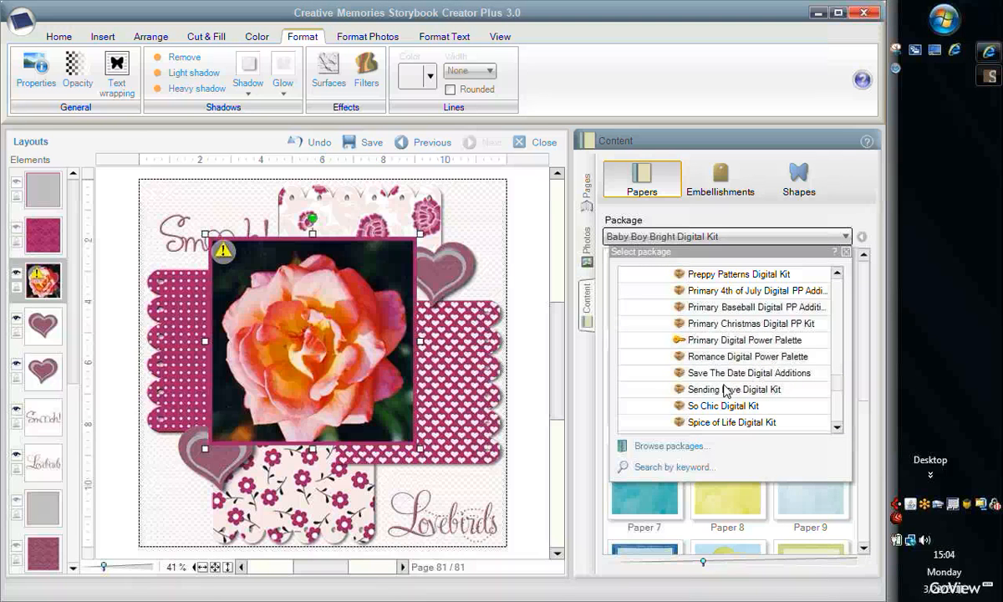
left_click(712, 390)
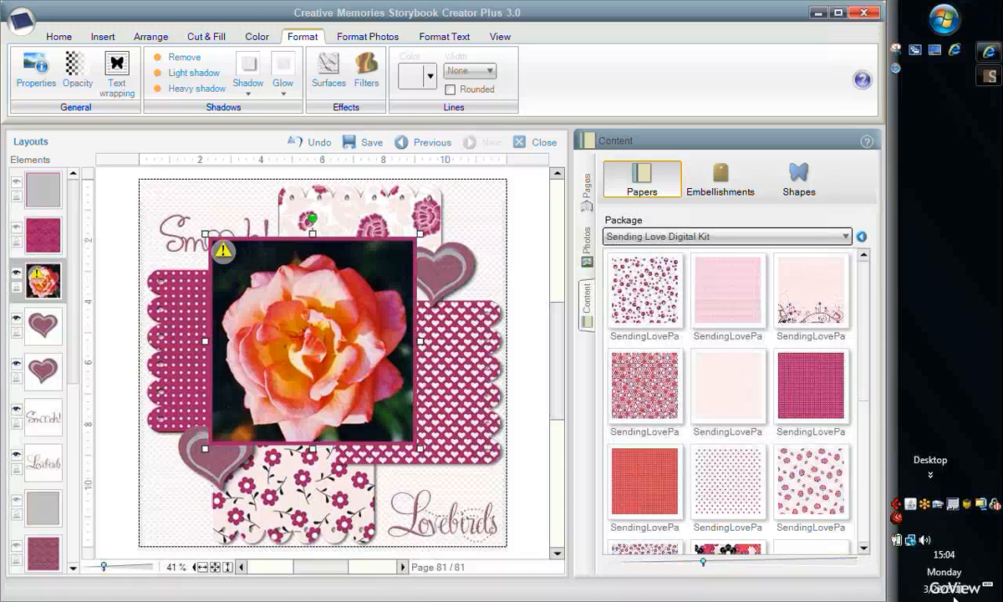
Fill the enlarged frame with the plain cream paper from the Sending Love Digital Kit
left_click(864, 549)
left_click(865, 549)
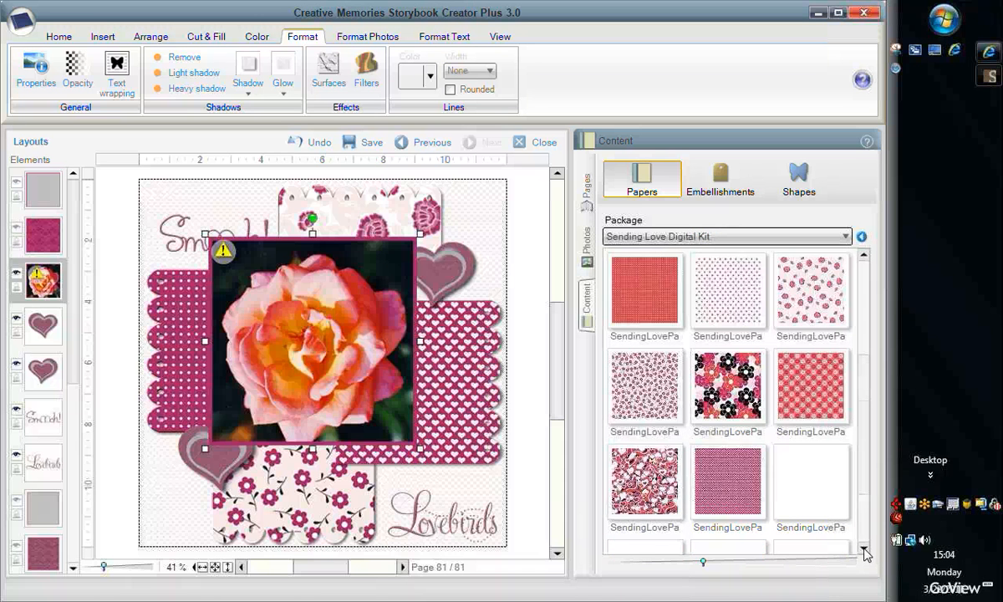
left_click(864, 550)
right_click(781, 386)
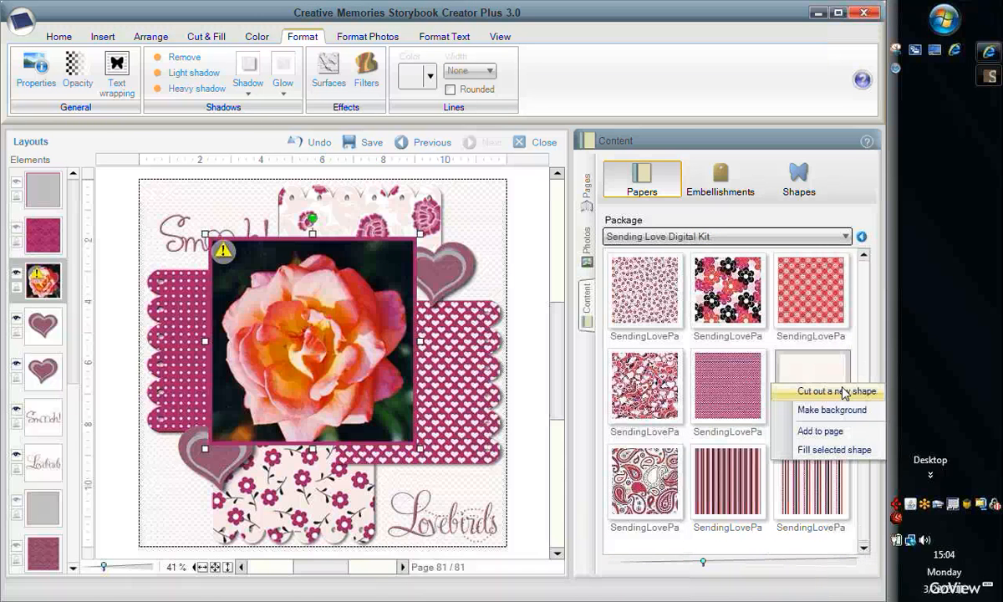
left_click(834, 451)
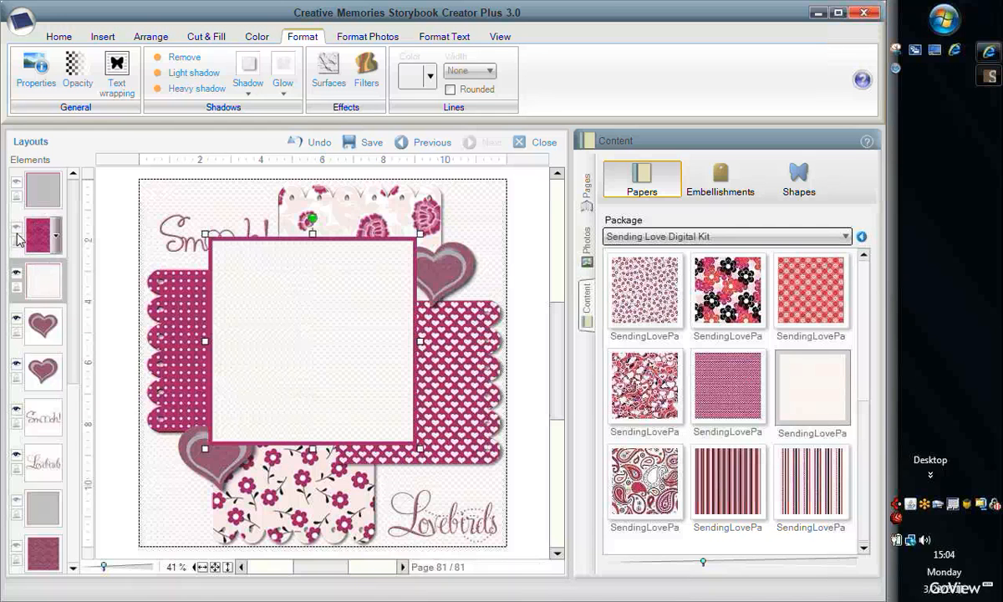
Show the hidden frames and layer them, shrinking the cream frame slightly and moving the magenta lace frame to about 3.04 x 2.68 in
left_click(16, 180)
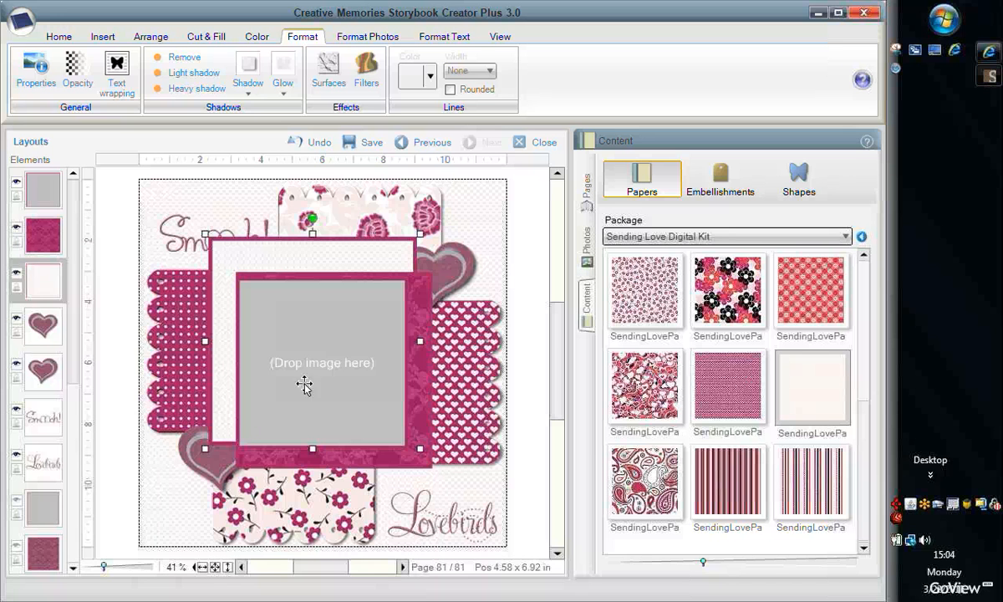
left_click_drag(426, 460, 396, 414)
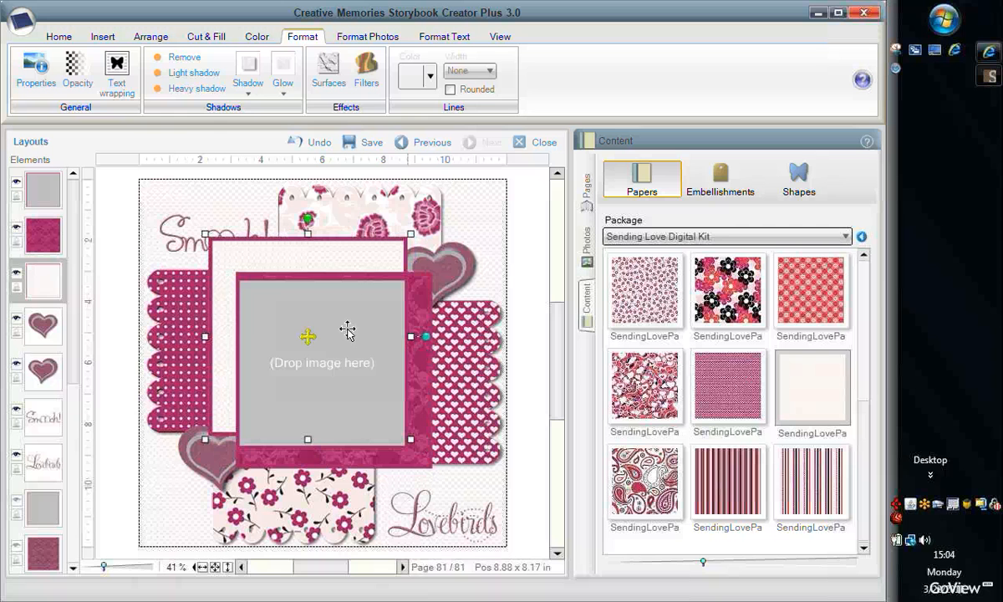
left_click_drag(353, 262, 365, 265)
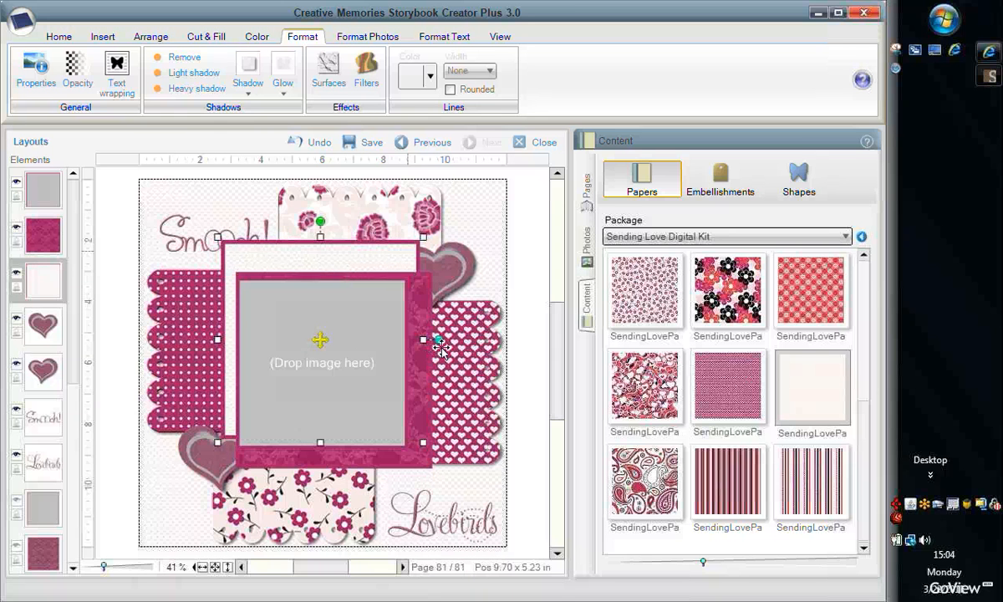
left_click(394, 381)
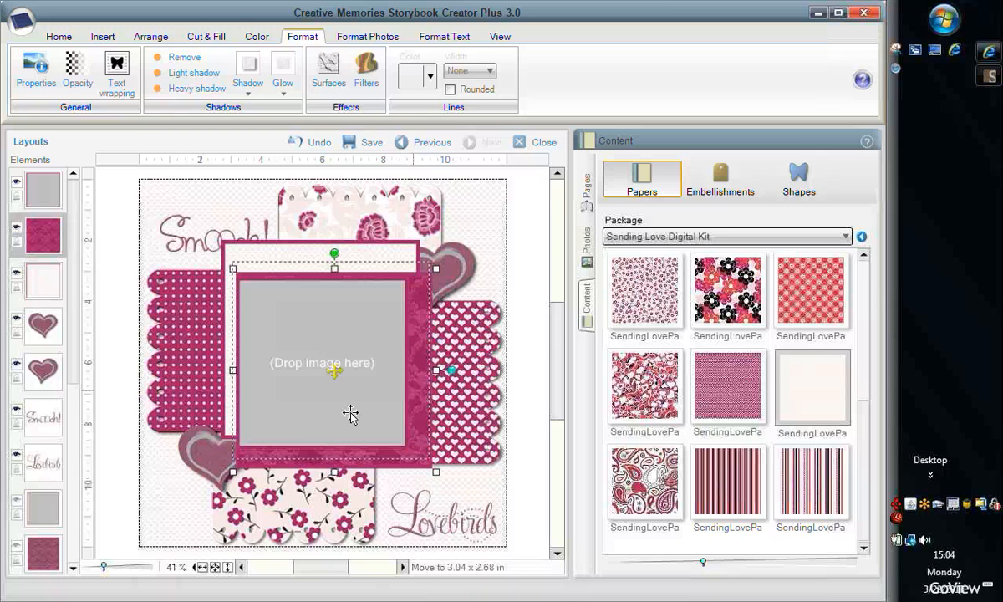
Cut the empty gray photo frame at the top of the layer stack from the page
left_click(59, 193)
right_click(57, 187)
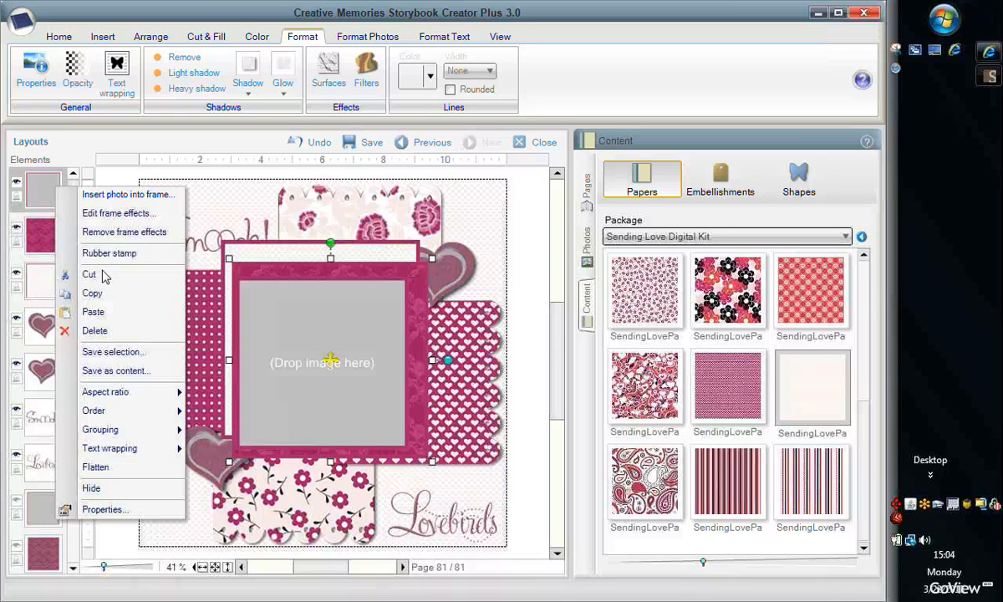
left_click(98, 279)
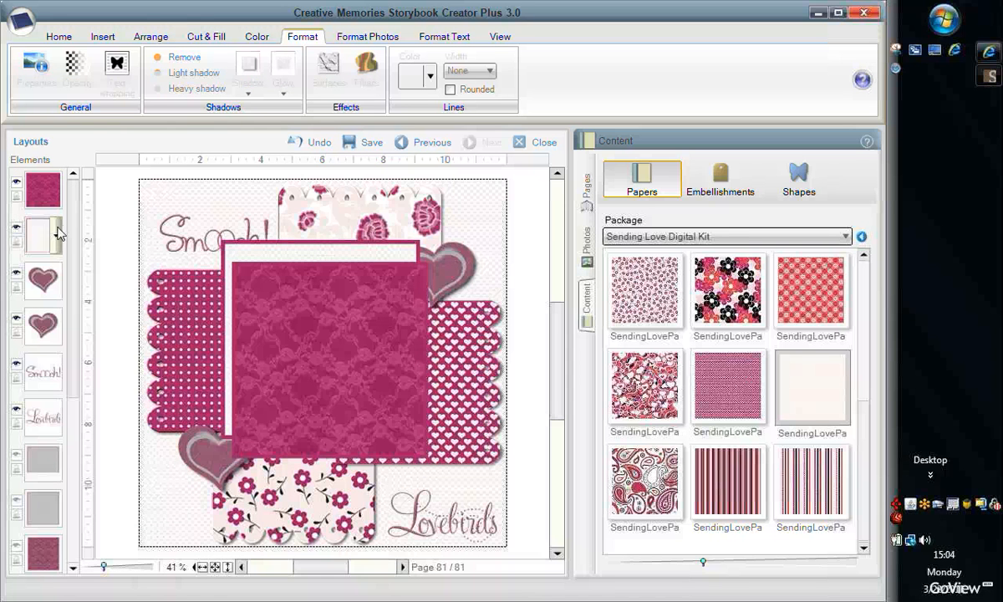
right_click(55, 189)
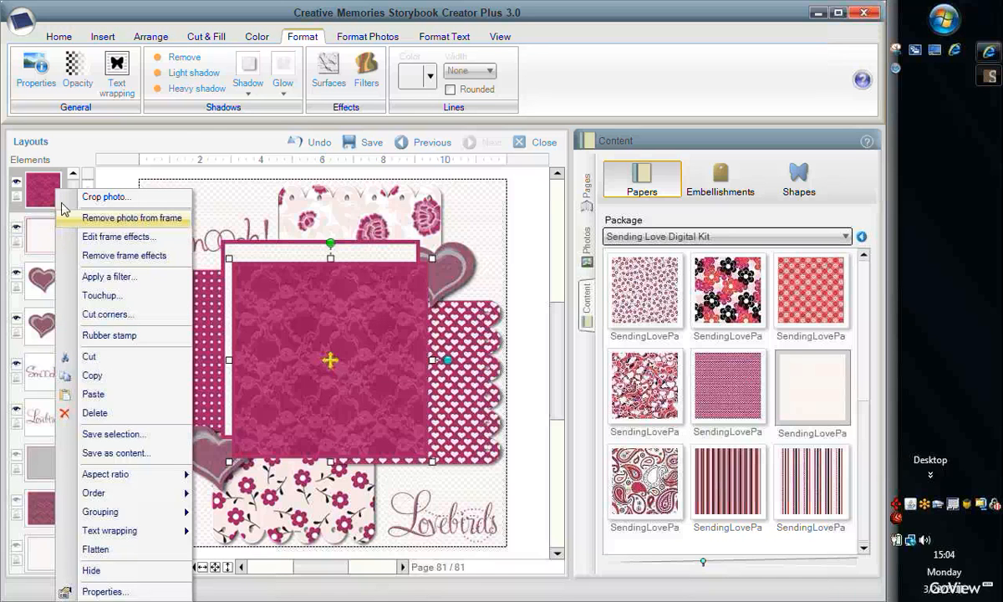
left_click(74, 150)
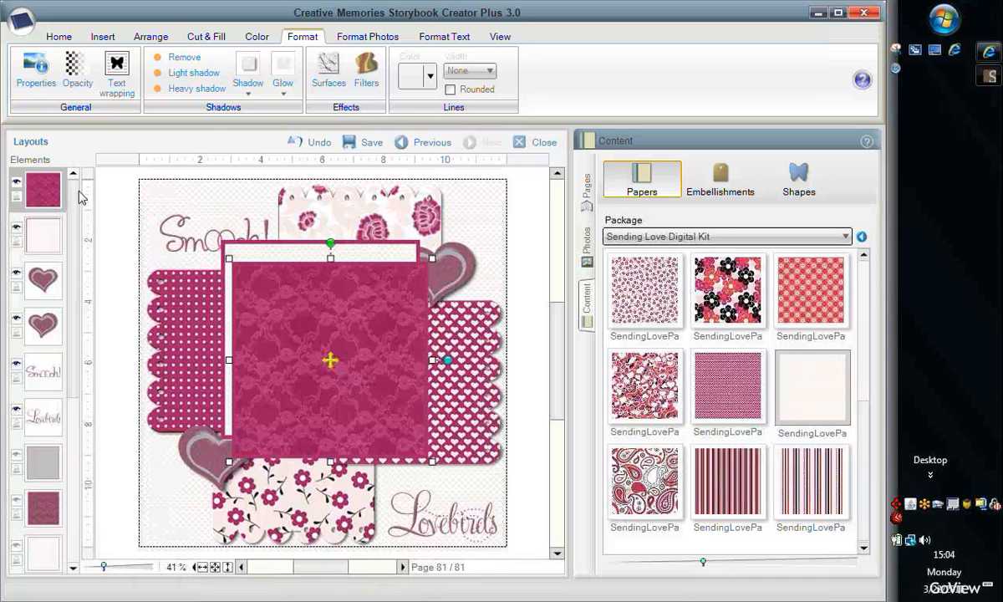
left_click(60, 239)
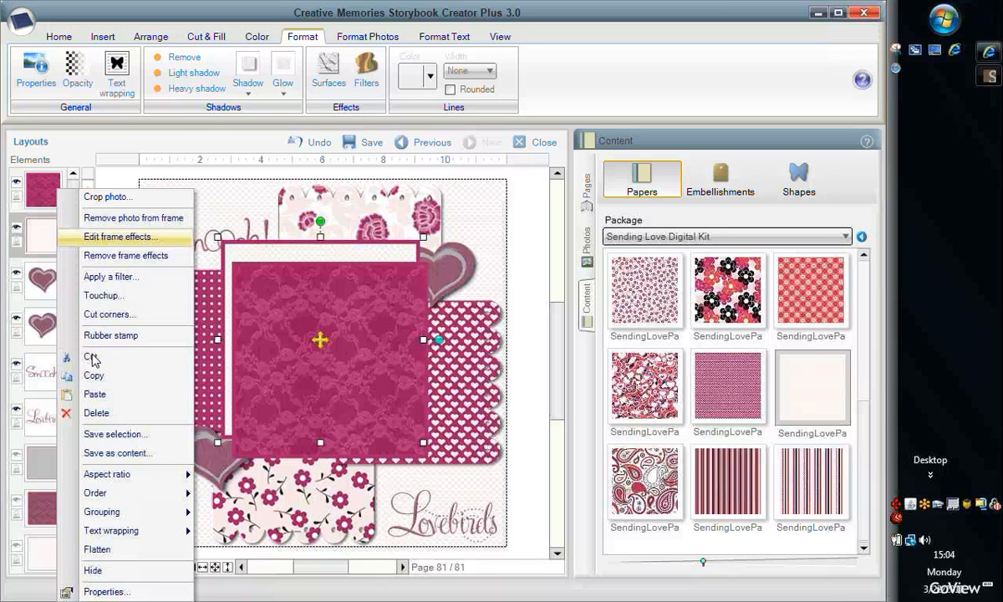
left_click(138, 201)
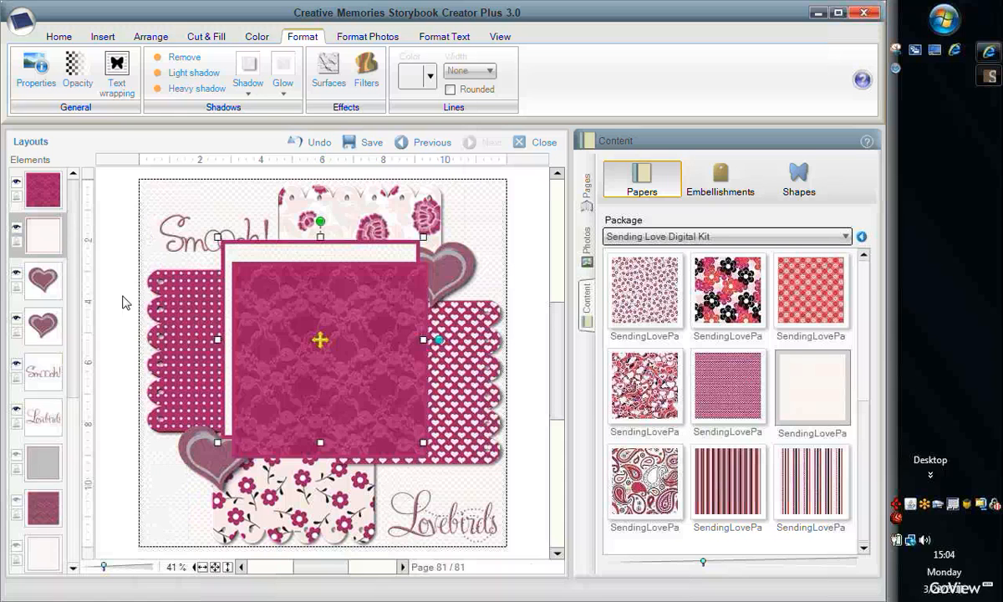
left_click(398, 344)
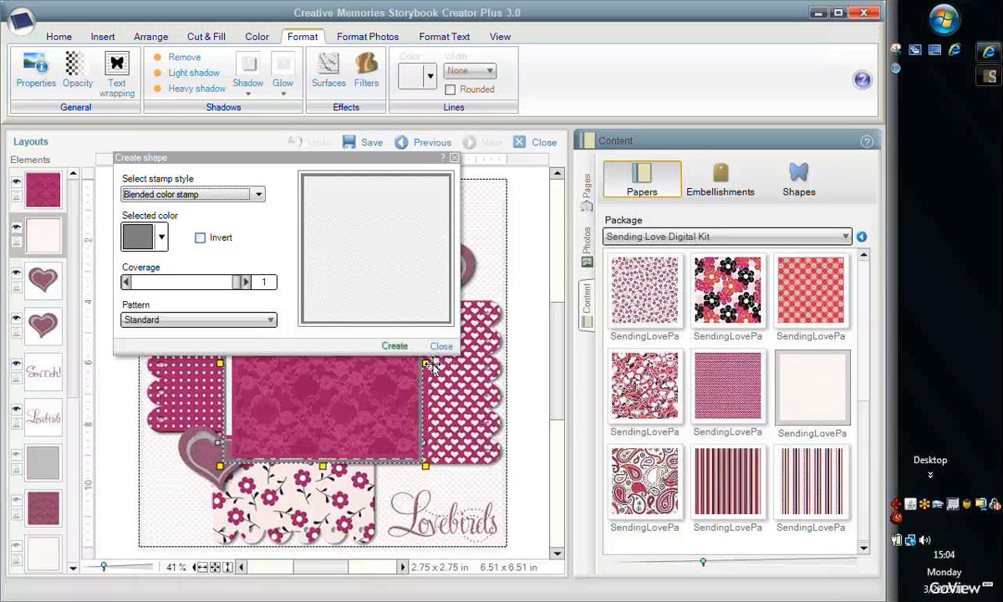
left_click(57, 236)
left_click(96, 373)
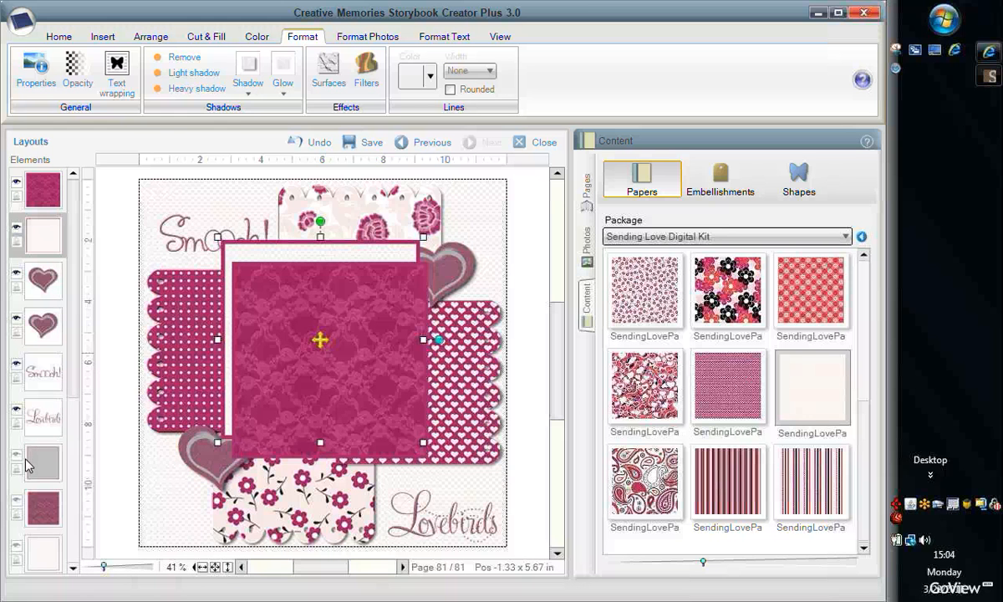
Delete the cream paper frame and the magenta lace frame from the page
key("Delete")
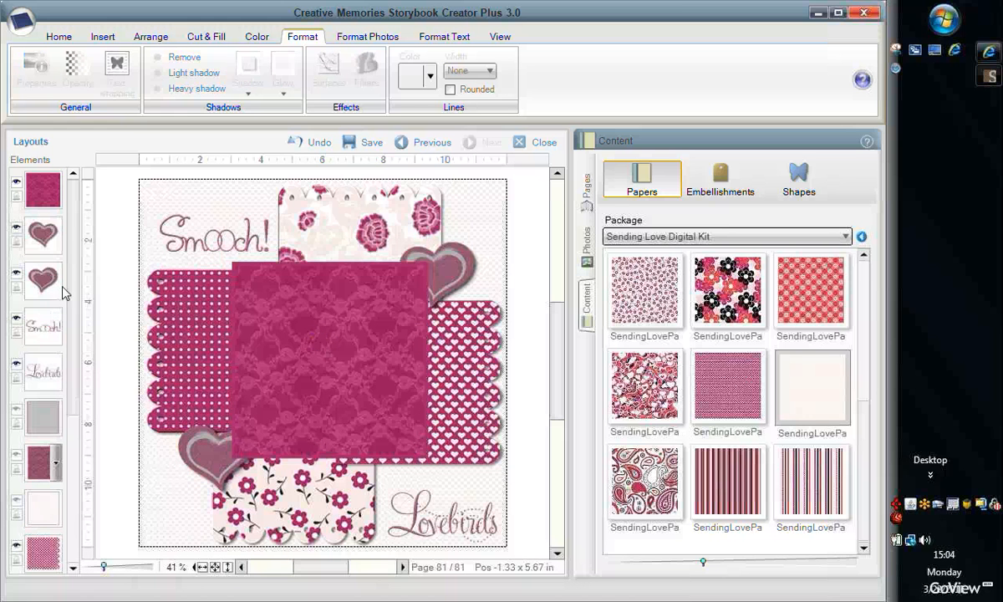
right_click(56, 193)
key("Escape")
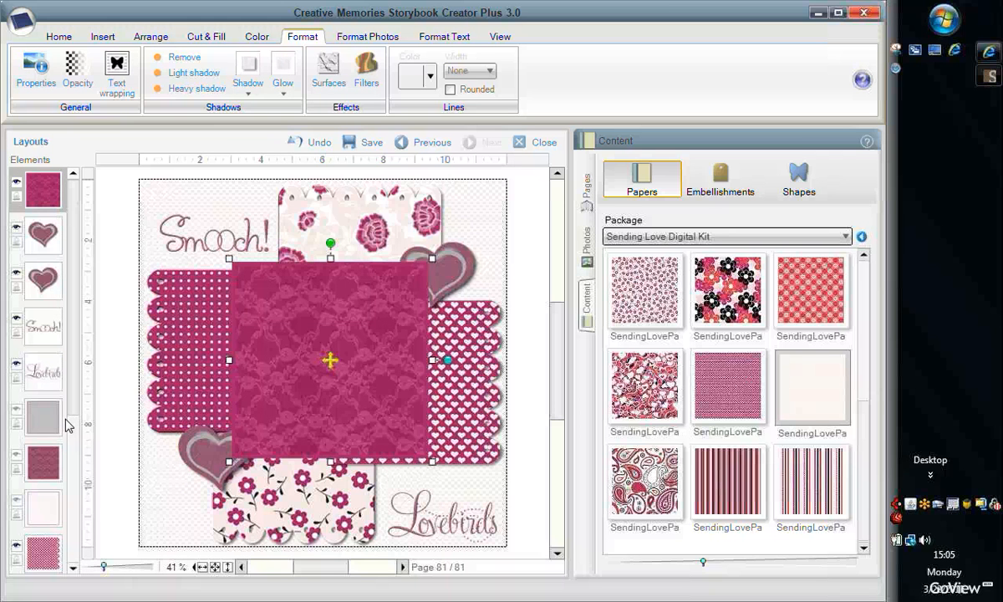
key("Delete")
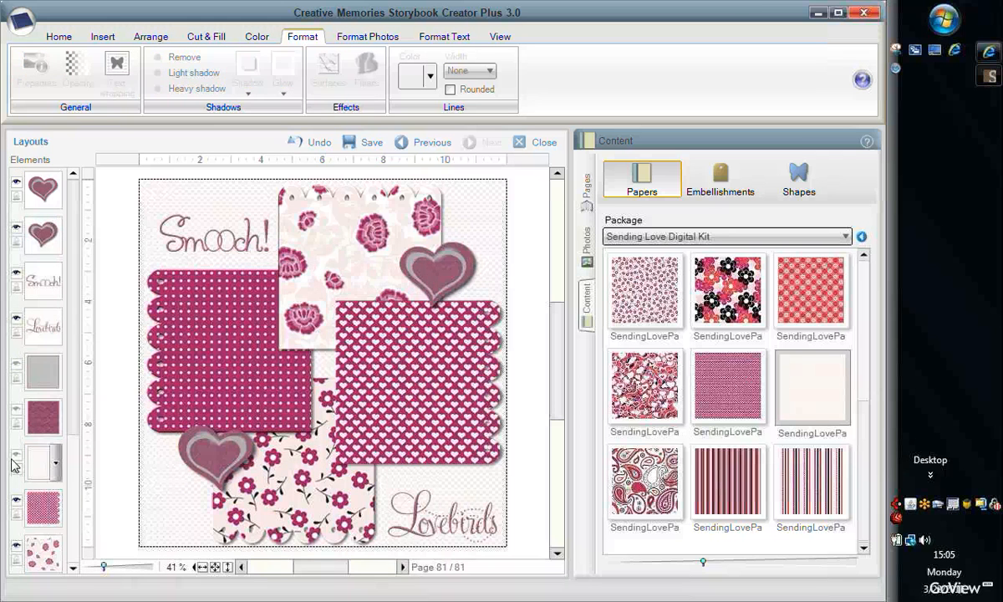
Show the page's original photo frame with its textured and cream mat layers again, and select the upper heart
key("ctrl+z")
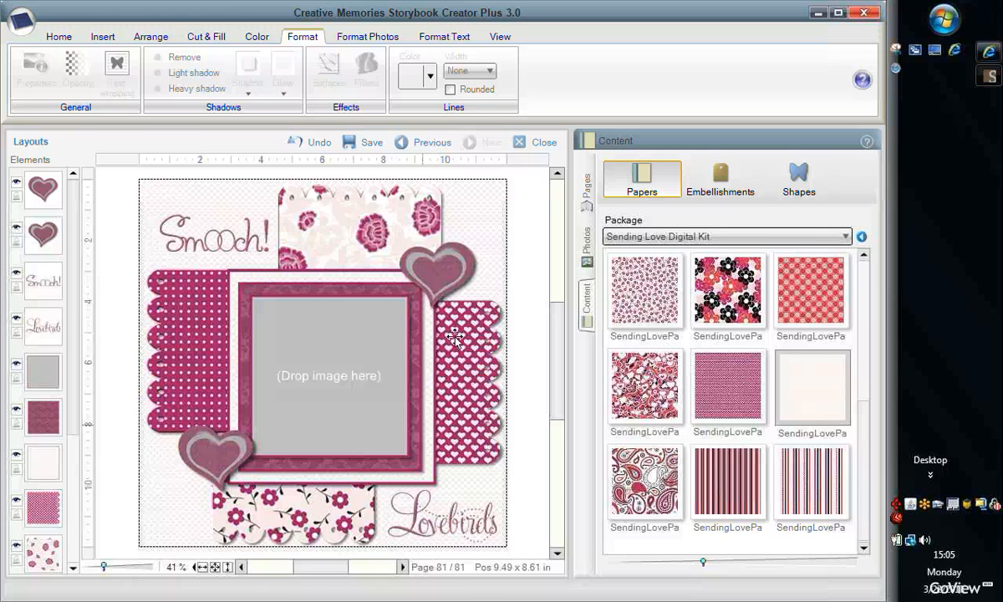
left_click(452, 290)
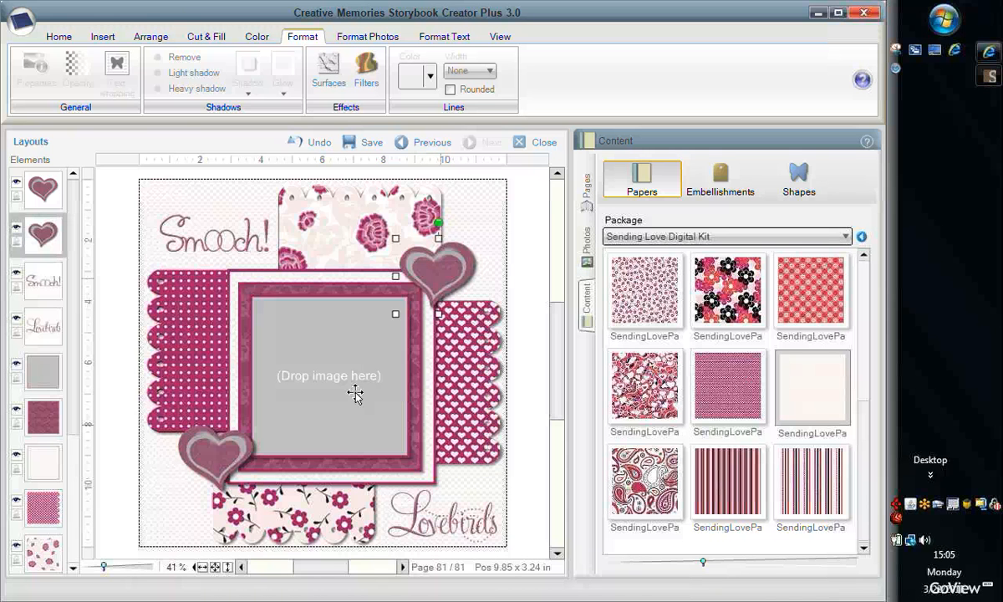
left_click(251, 452)
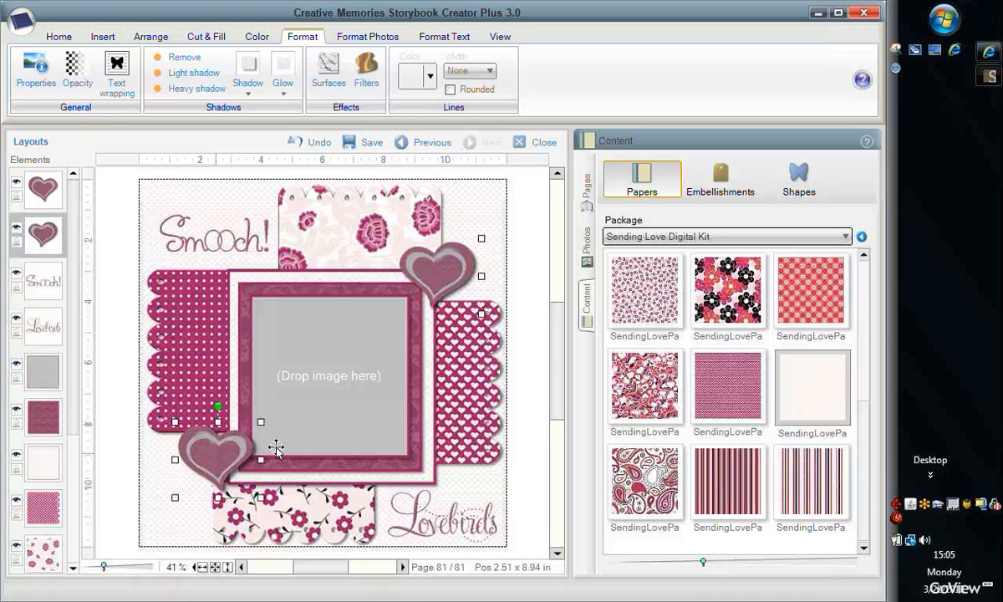
left_click(450, 299, "ctrl")
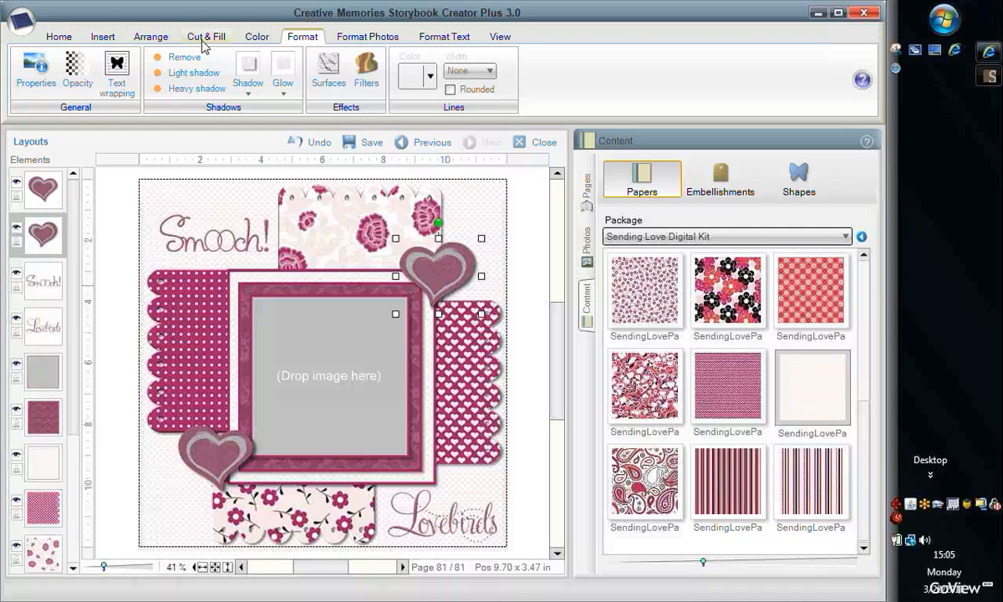
left_click(328, 83)
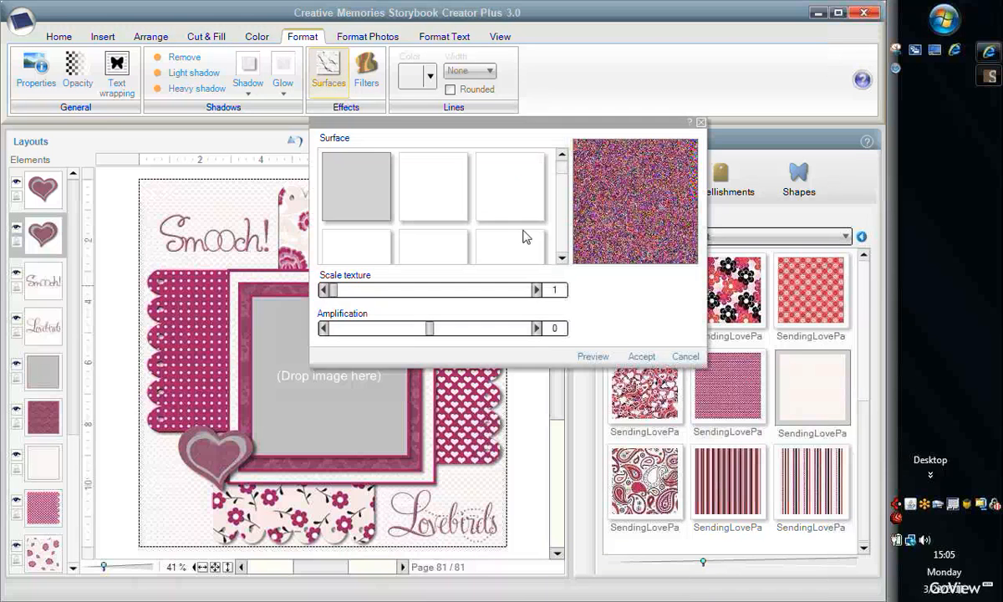
left_click(685, 358)
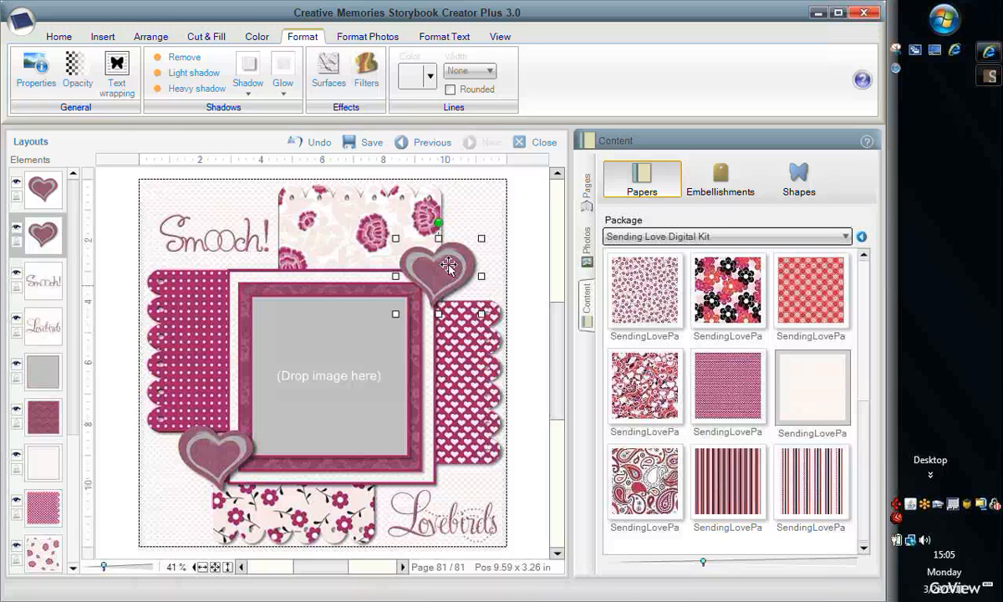
Apply the Film grain filter with grayscale noise to the upper heart and reapply it at intensity 100
left_click(380, 84)
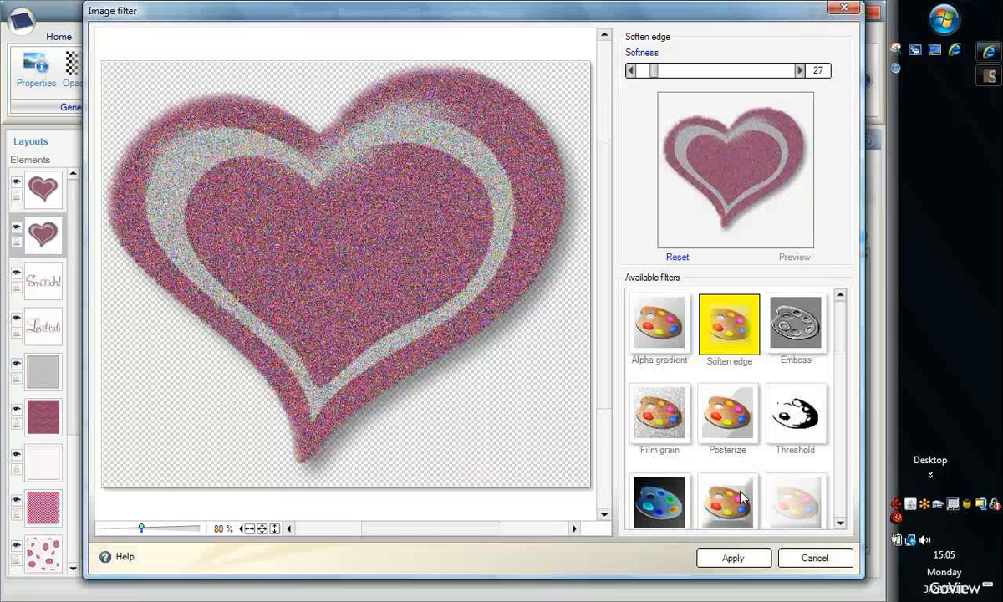
left_click(666, 418)
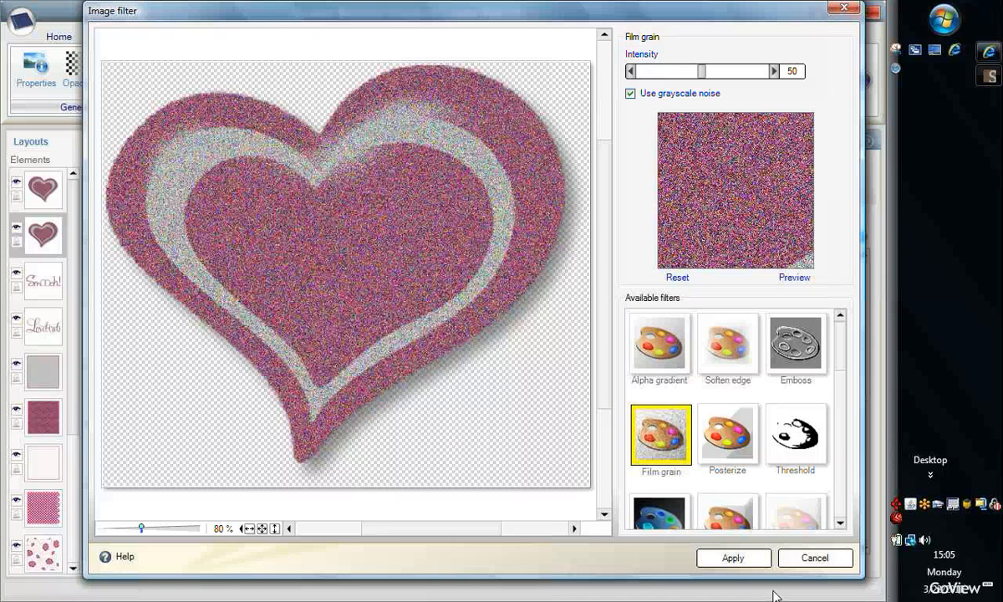
left_click(734, 558)
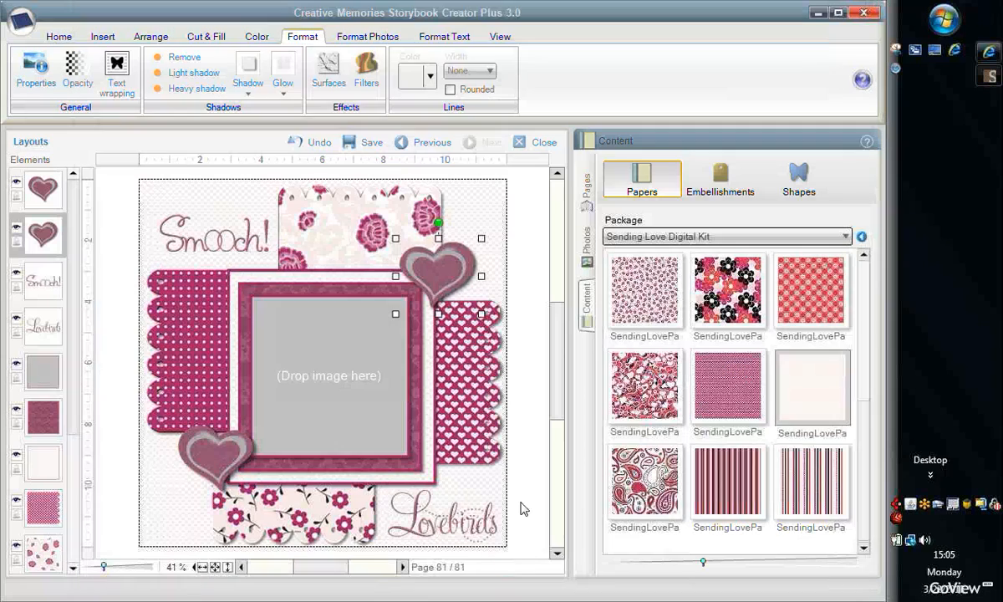
left_click(361, 72)
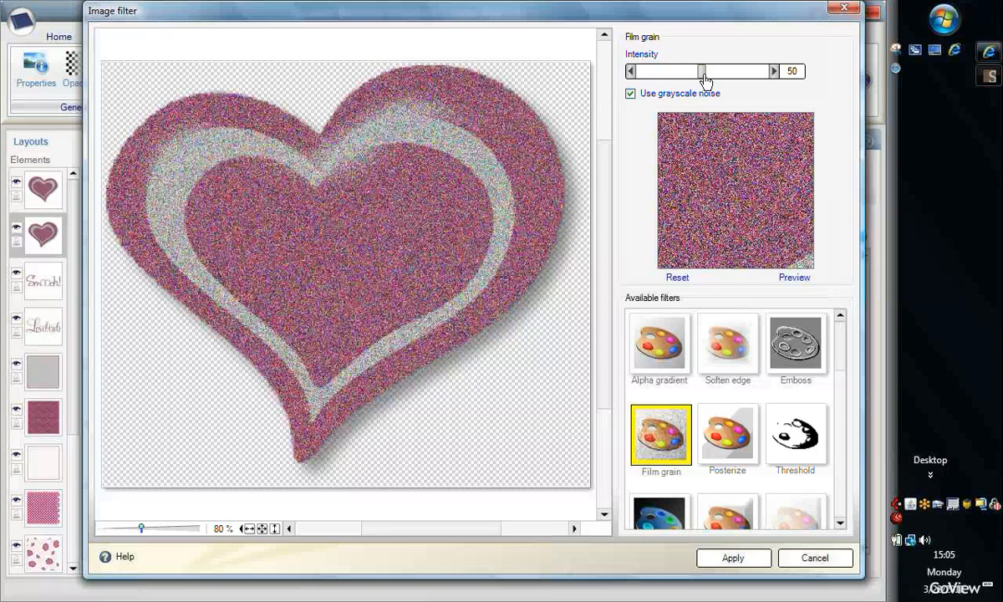
left_click_drag(702, 72, 765, 80)
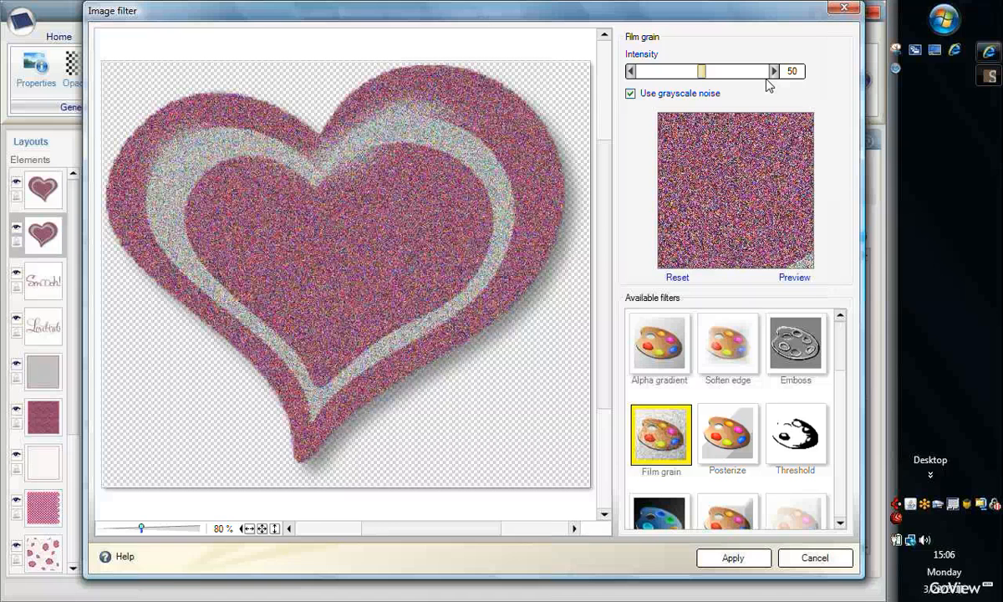
left_click(732, 557)
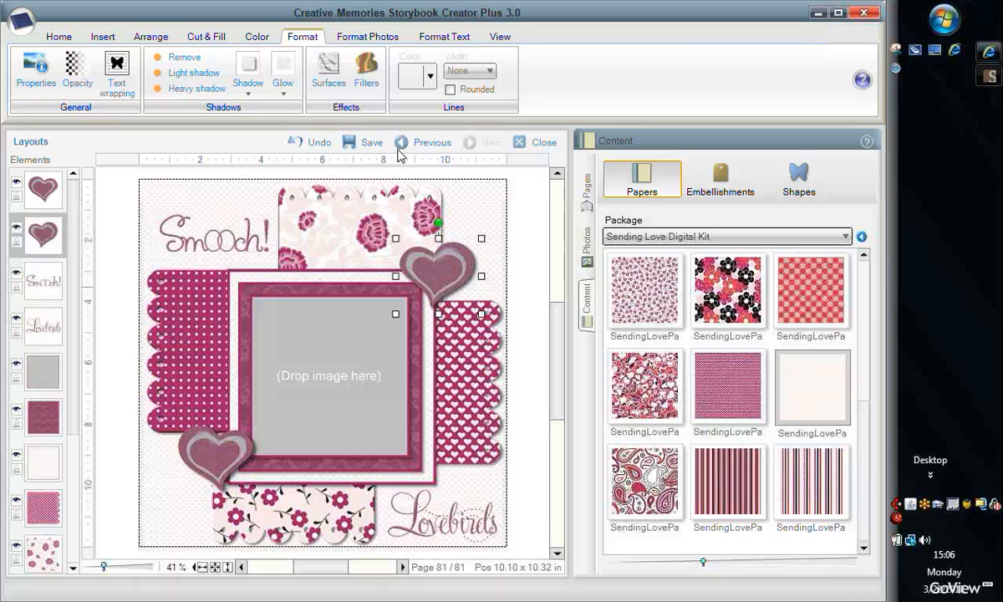
Leave the Smooch! Lovebirds page without saving its changes and open the LAKE CRESCENT title page
left_click(543, 144)
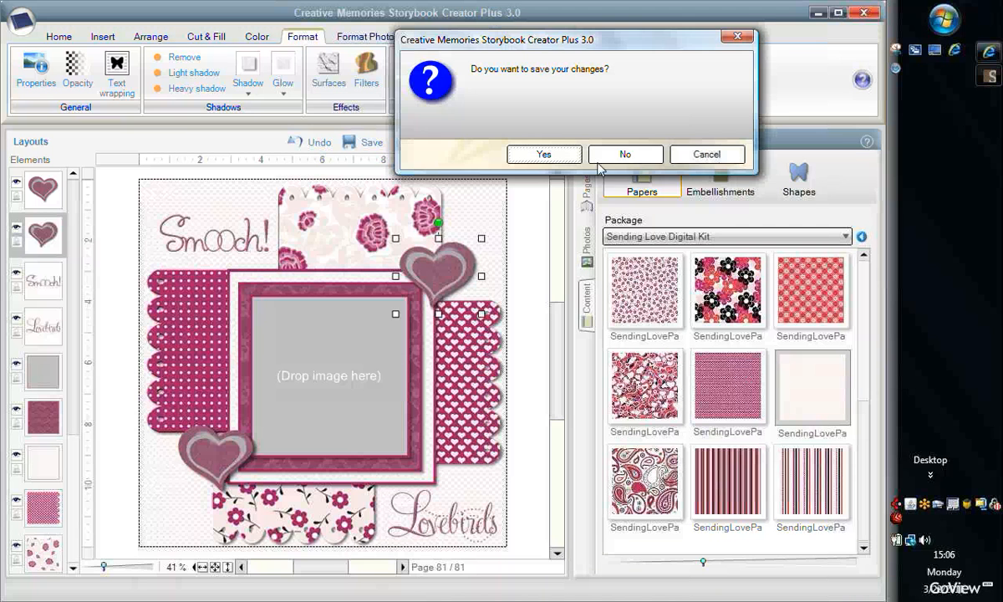
left_click(707, 156)
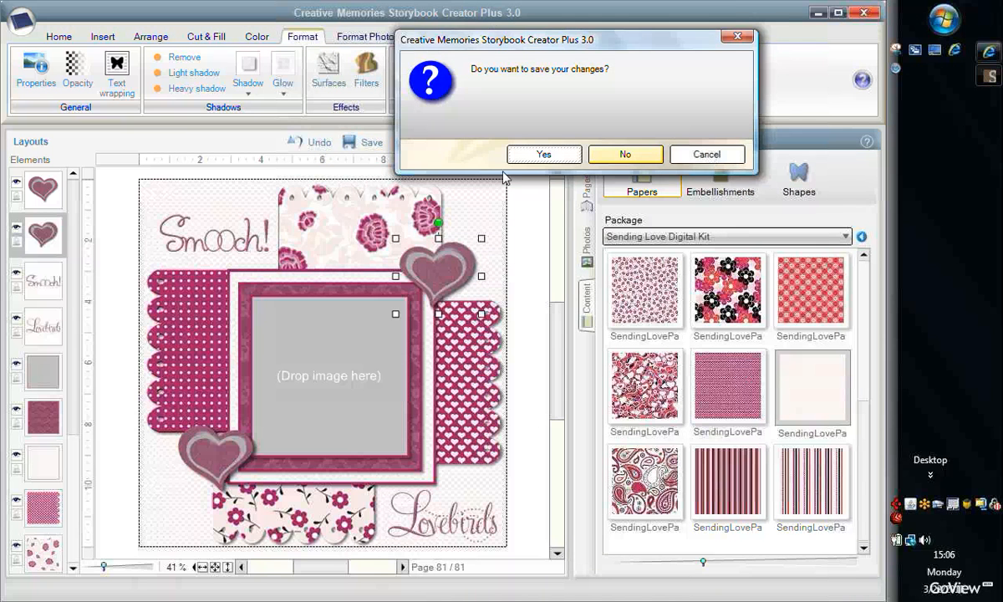
left_click(586, 188)
left_click(651, 365)
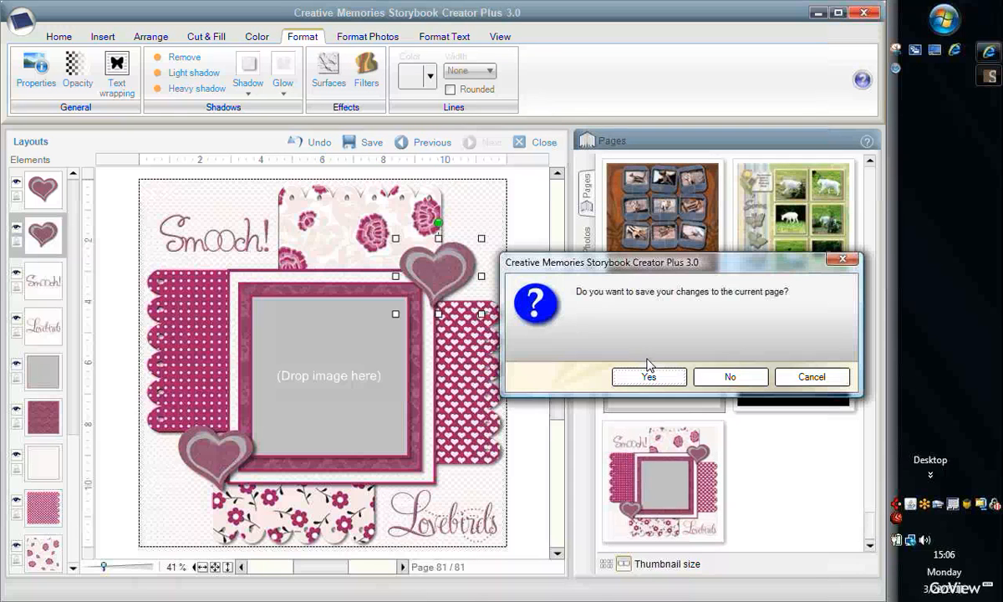
left_click(725, 376)
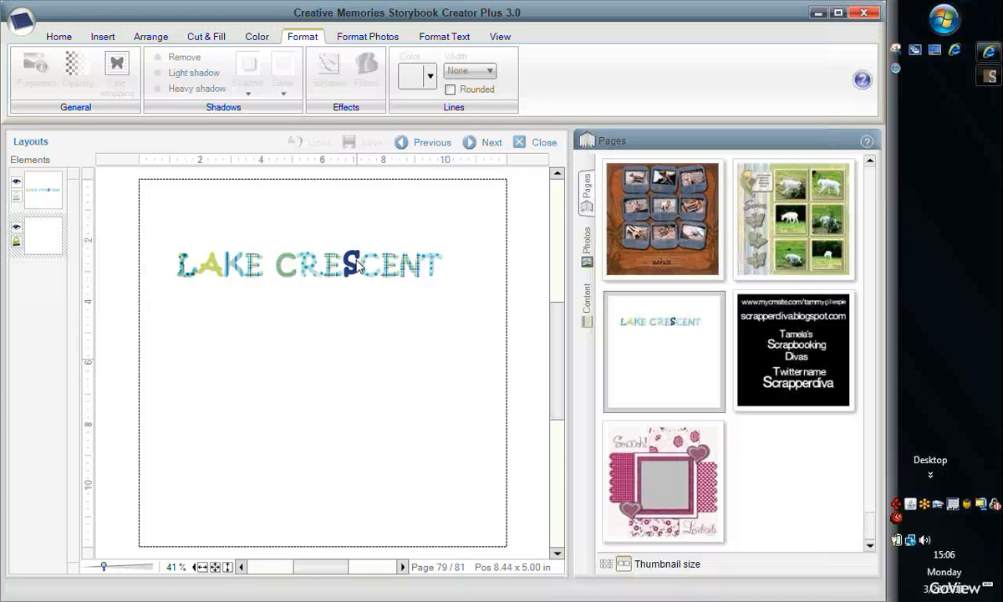
Widen the LAKE CRESCENT title slightly and fill all its letters with solid magenta
left_click(413, 268)
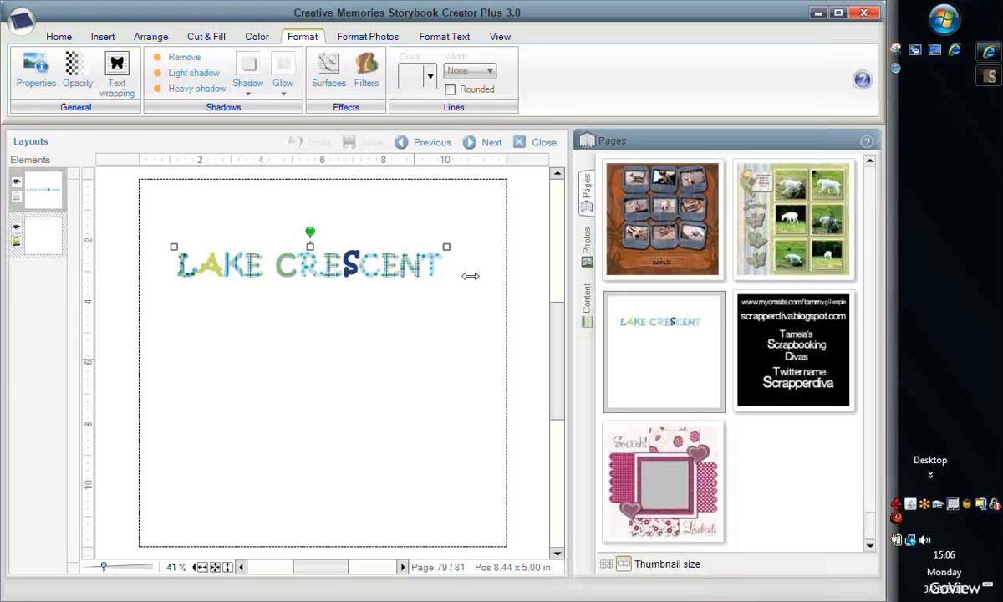
left_click_drag(475, 275, 465, 266)
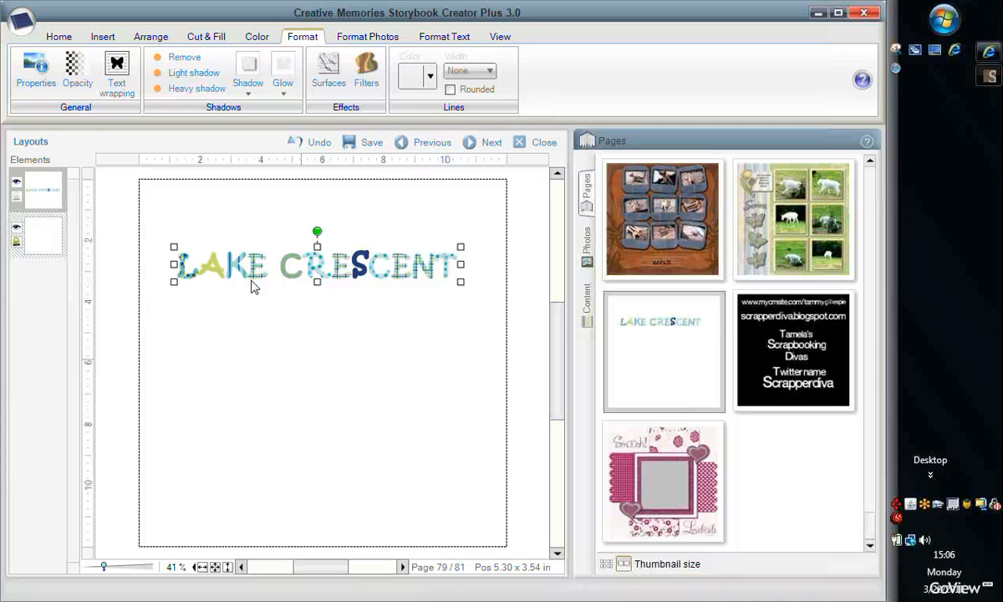
left_click(99, 36)
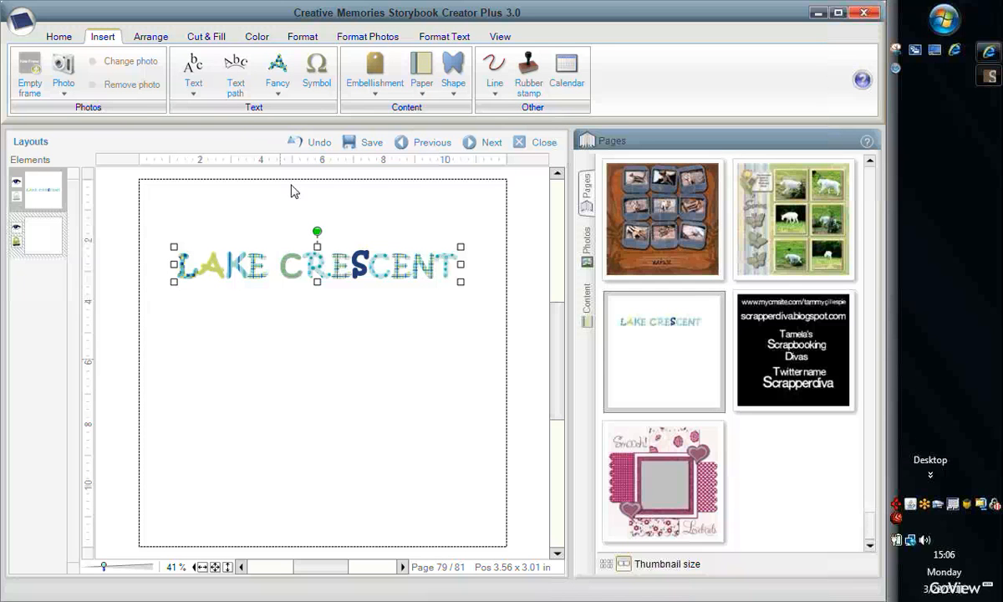
left_click(209, 38)
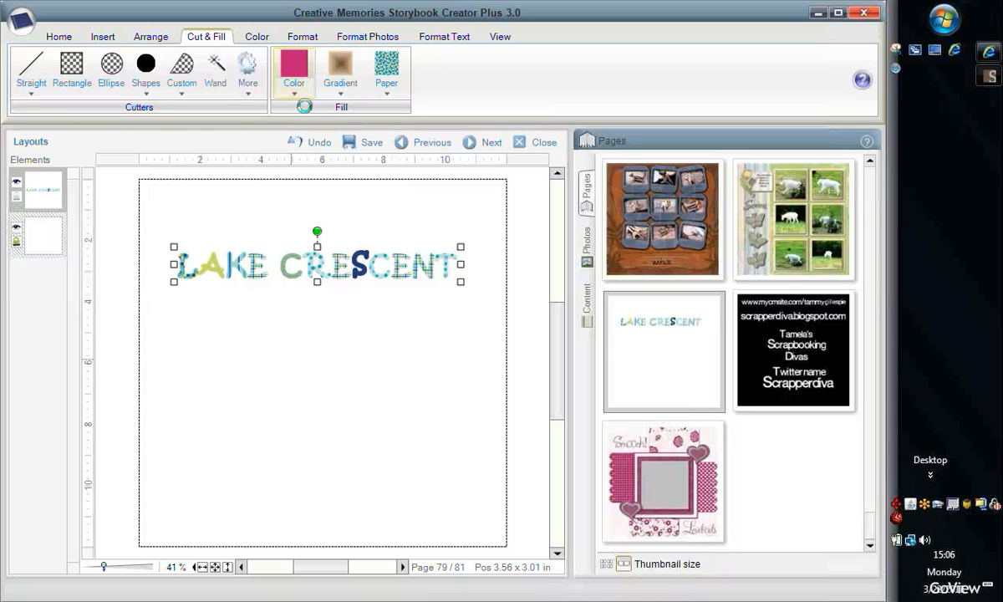
Copy the magenta LAKE CRESCENT title and paste a duplicate below the original
right_click(308, 259)
left_click(334, 307)
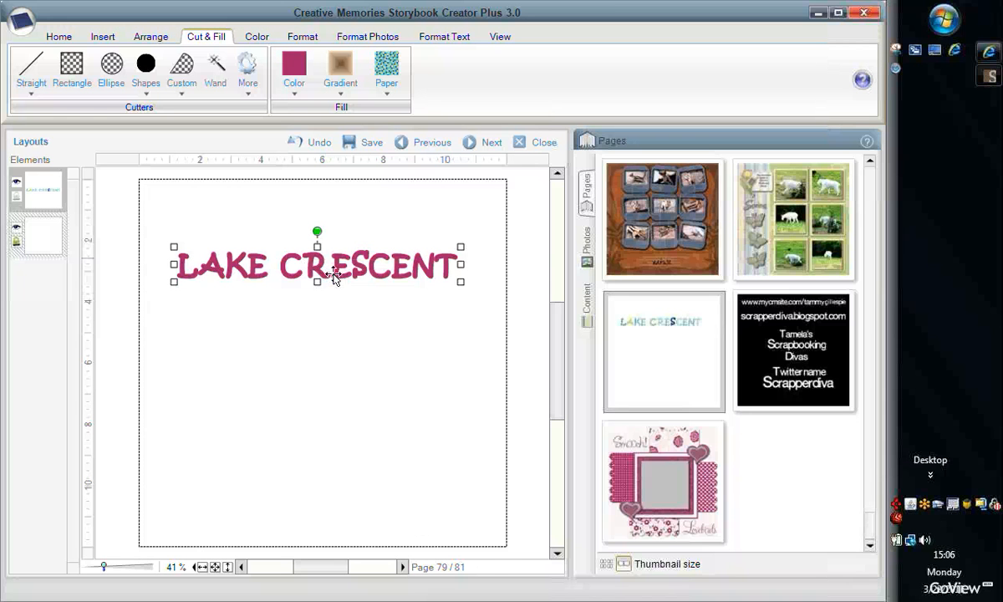
right_click(319, 258)
left_click(357, 324)
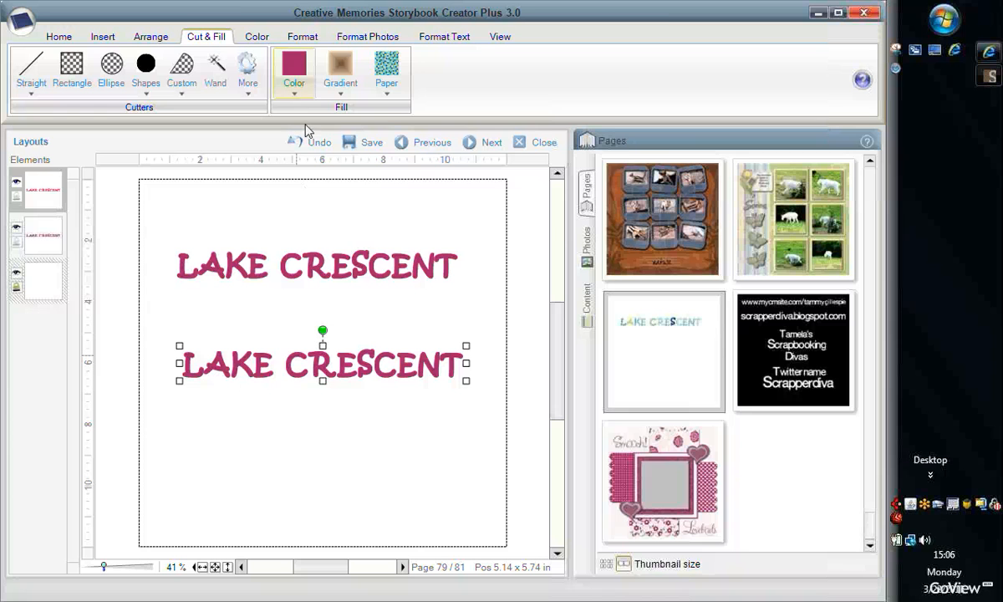
Fill the lower LAKE CRESCENT title with black and move its layer behind the magenta title
left_click(294, 73)
left_click(293, 63)
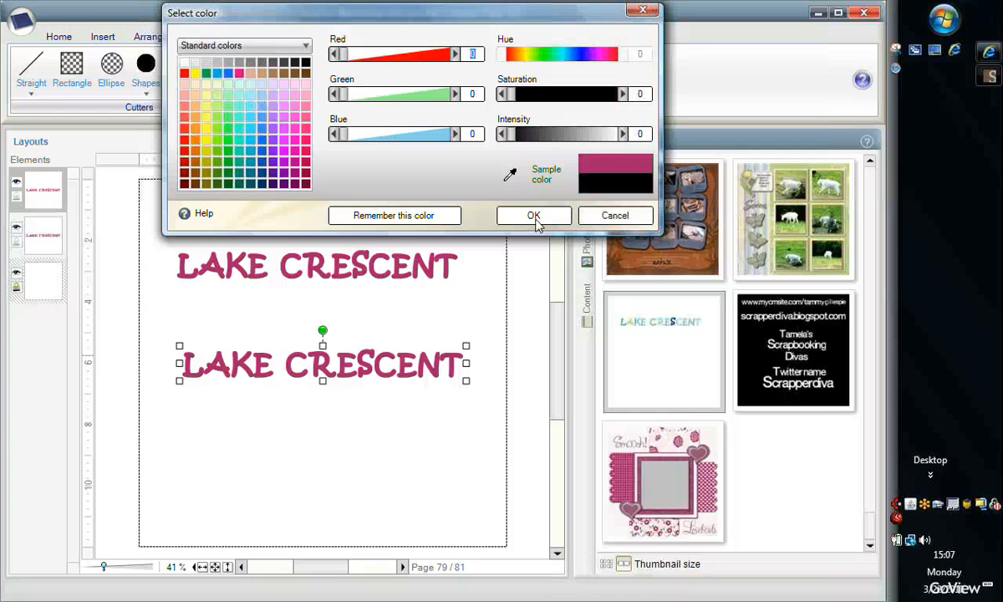
left_click(536, 218)
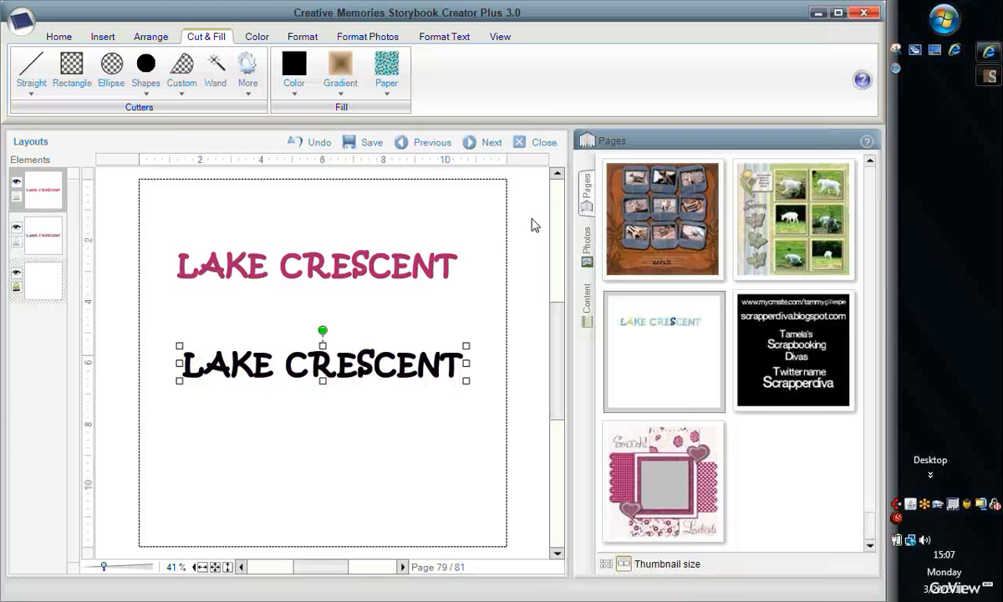
left_click(140, 37)
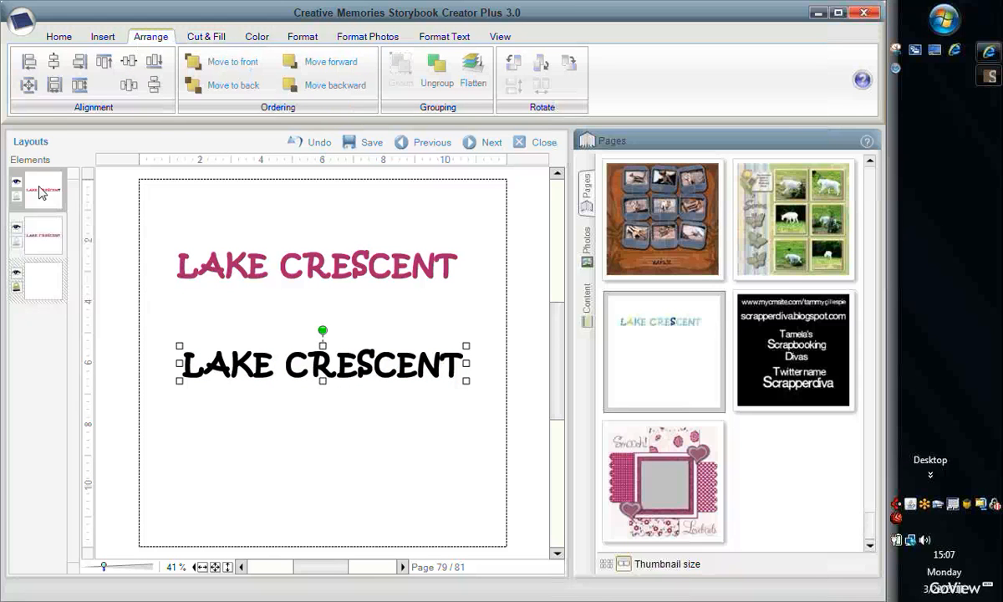
left_click_drag(45, 238, 50, 249)
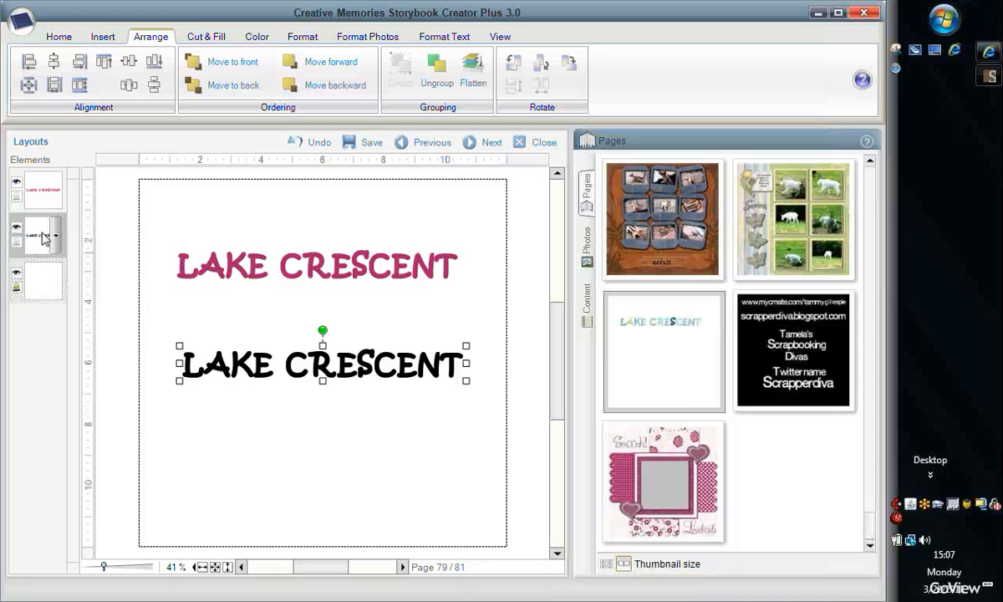
Align the magenta and black titles by their horizontal centers and top edges so the magenta one overlays the black
left_click(40, 194)
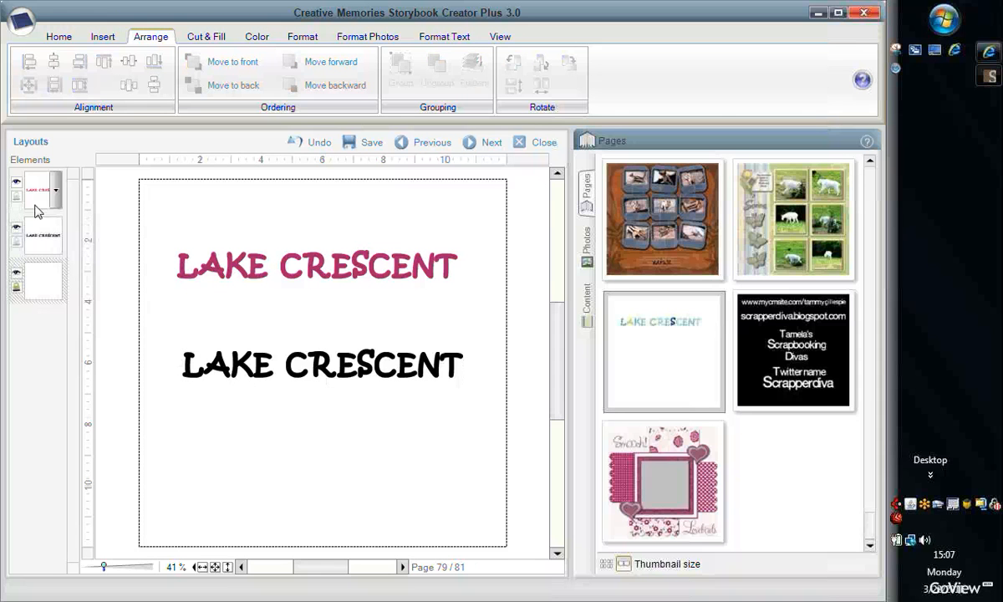
left_click(60, 232, "ctrl")
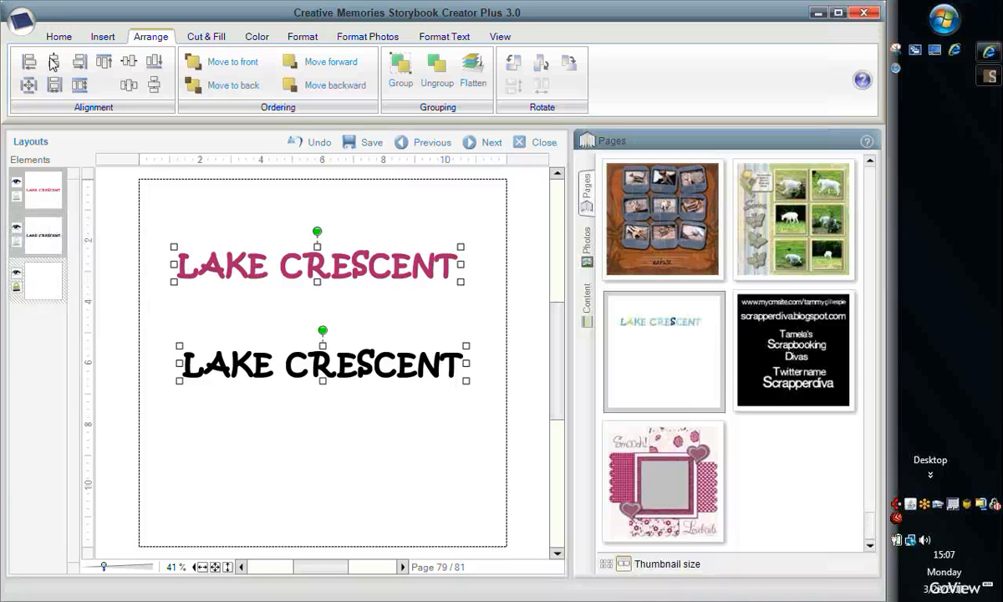
left_click(52, 63)
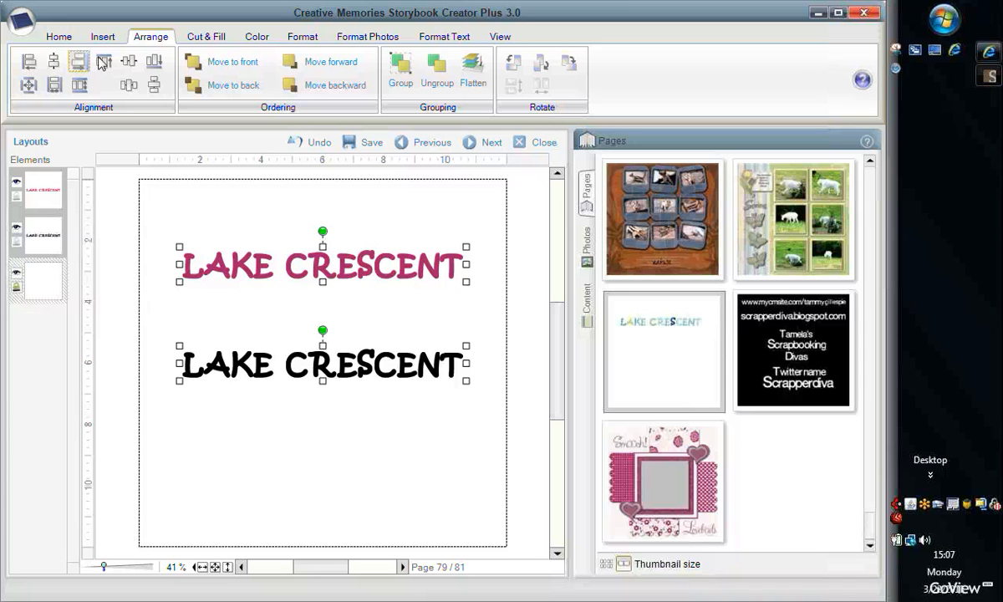
left_click(100, 61)
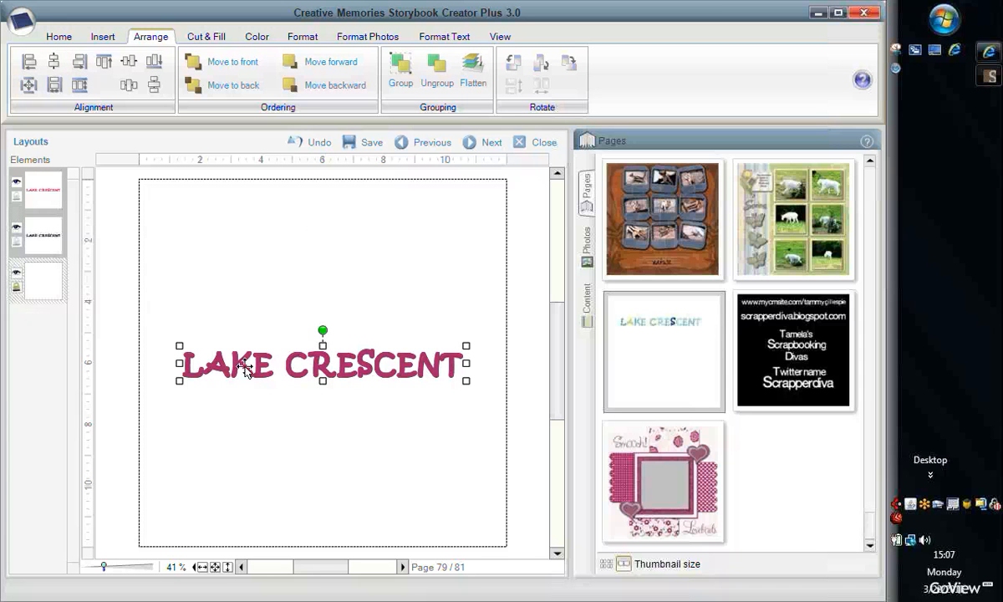
left_click(198, 421)
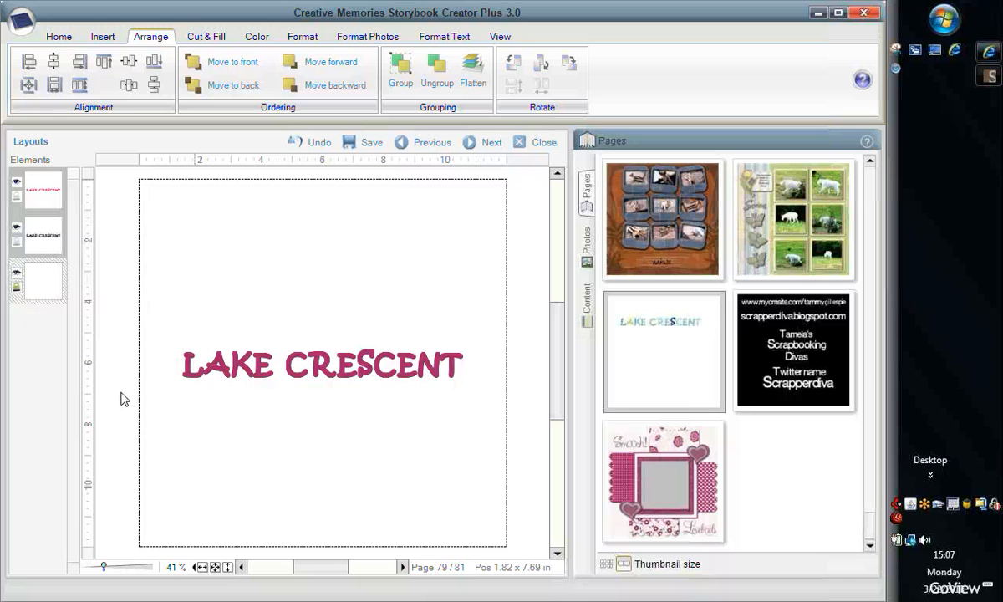
Try to apply a filter to the grouped magenta title
left_click(36, 192)
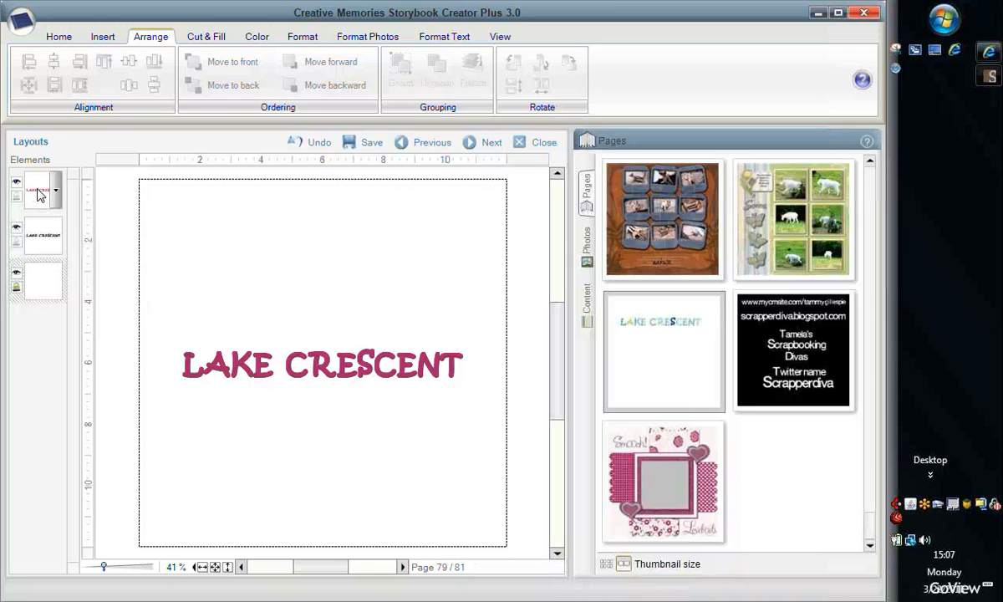
left_click(295, 36)
left_click(365, 75)
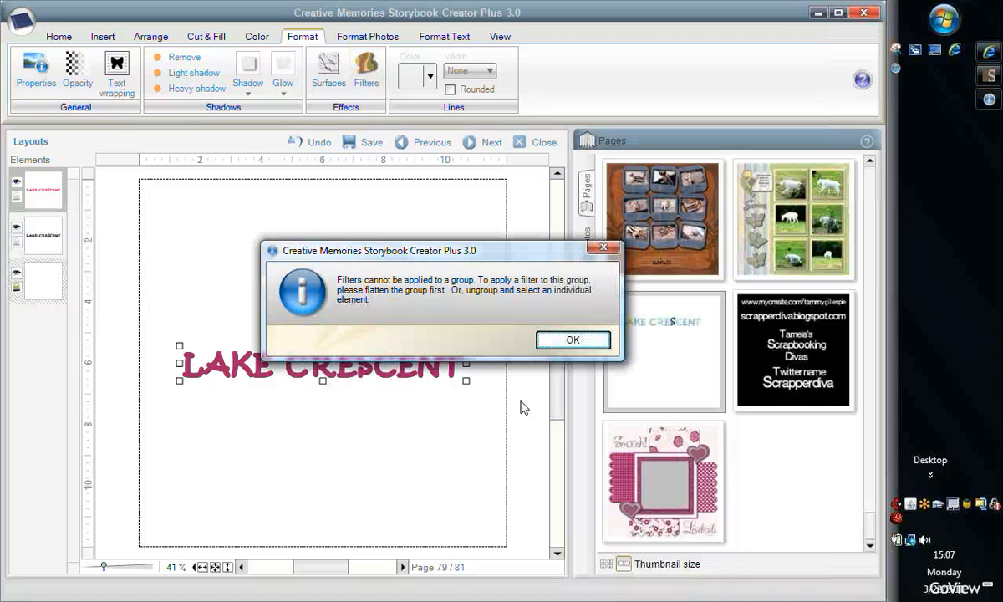
left_click(543, 343)
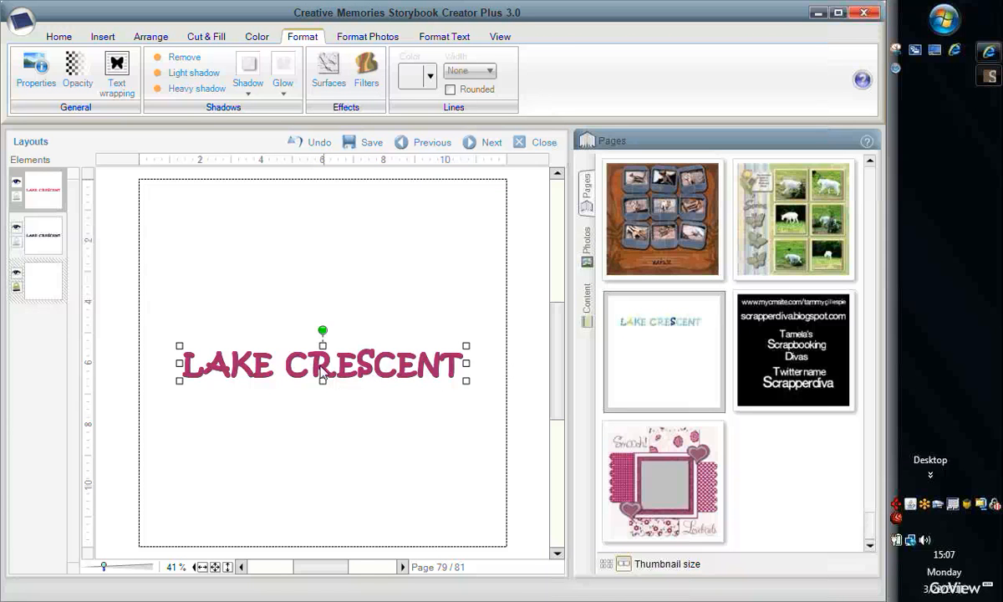
Flatten the magenta LAKE CRESCENT title and apply the Soften edge filter to it with a softness of 27
right_click(314, 350)
left_click(360, 550)
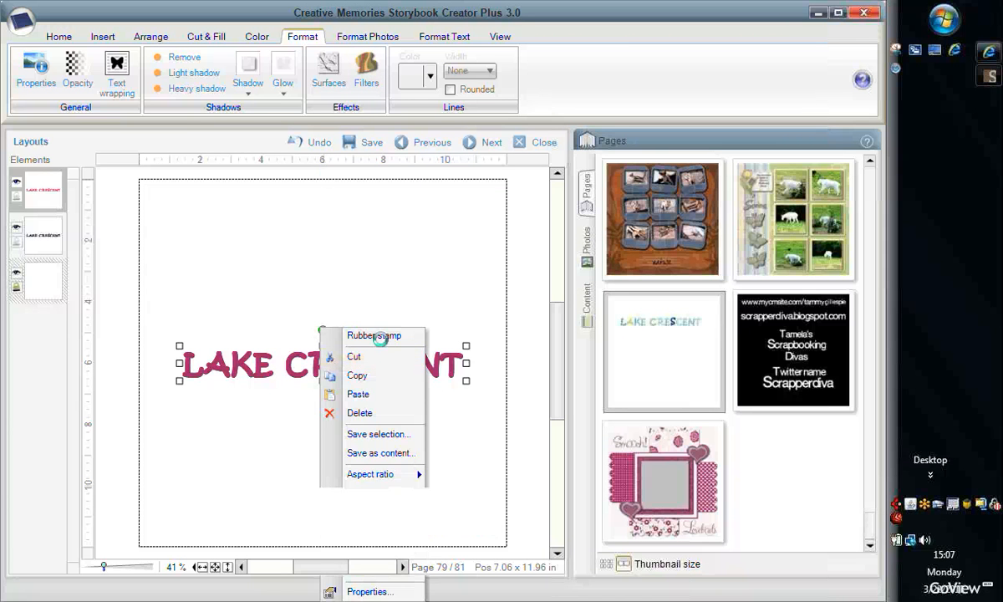
left_click(366, 75)
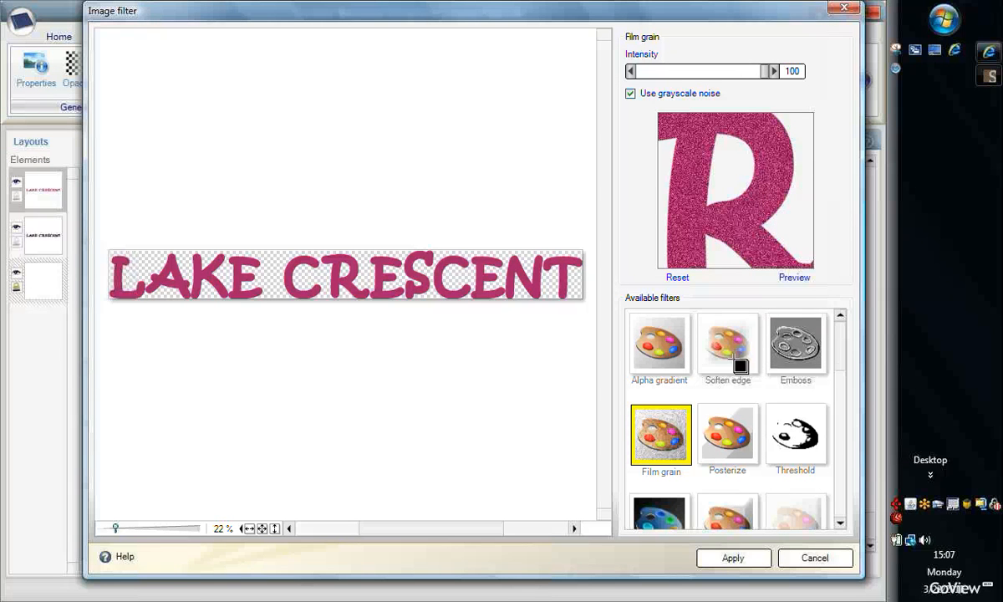
left_click(702, 347)
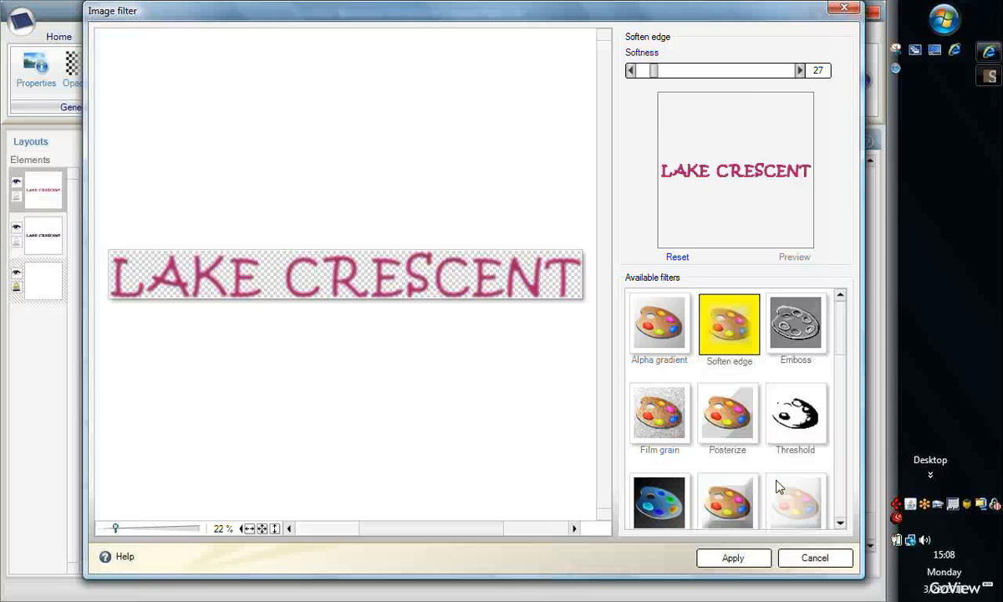
left_click(730, 560)
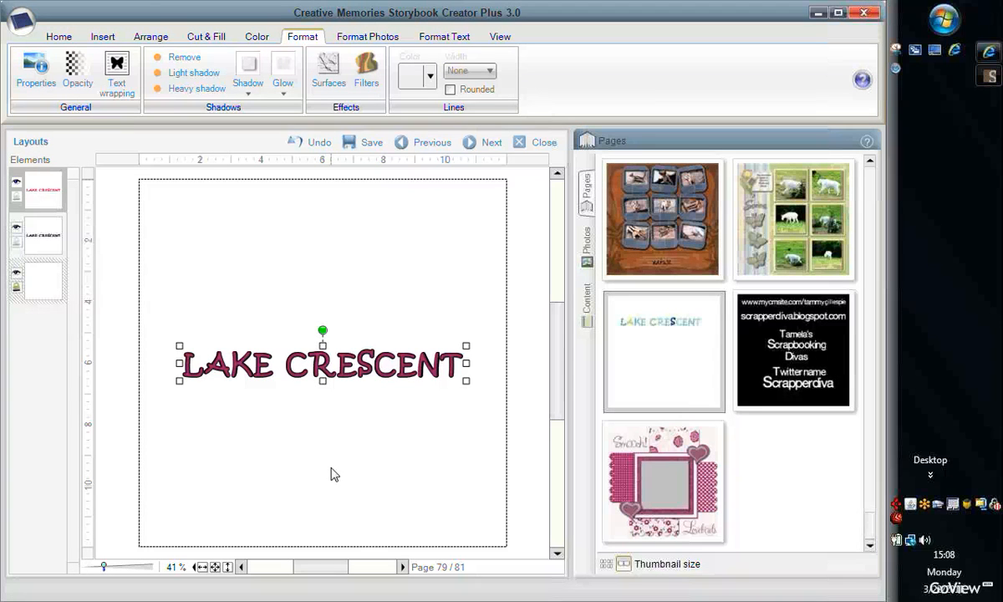
Group the softened magenta title with the black LAKE CRESCENT title behind it
left_click(36, 236, "ctrl")
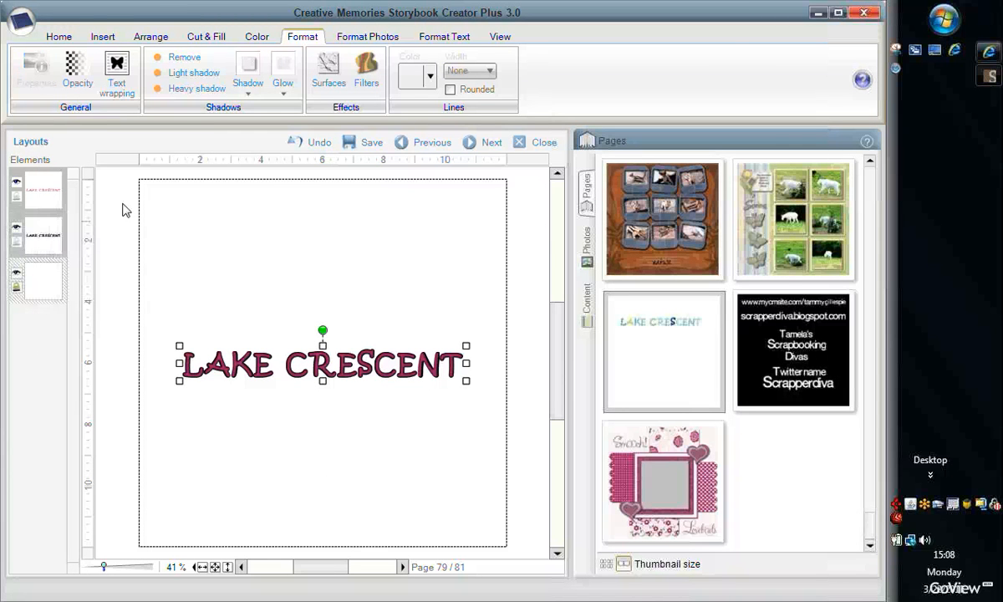
left_click(142, 36)
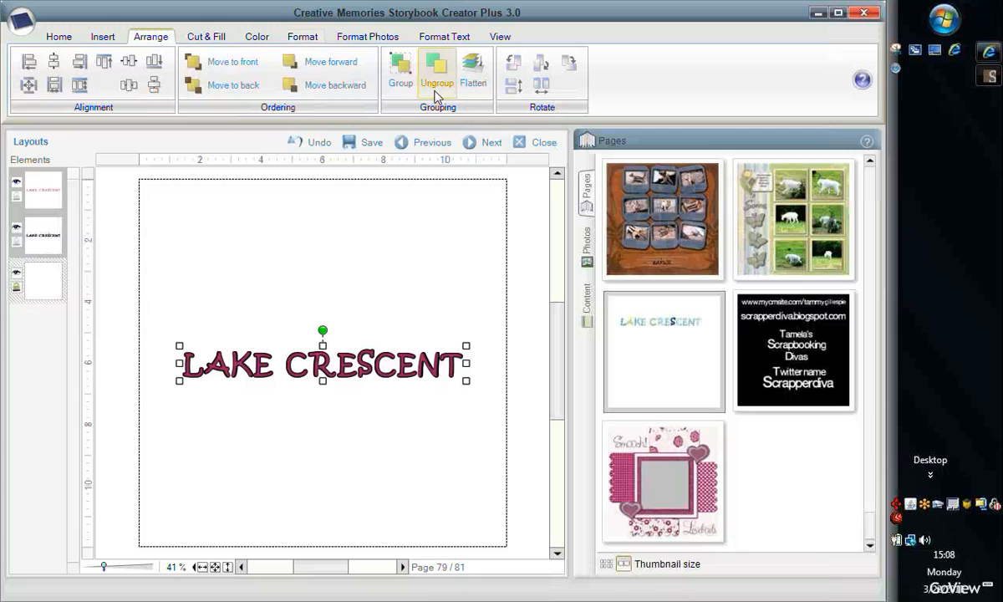
left_click(401, 82)
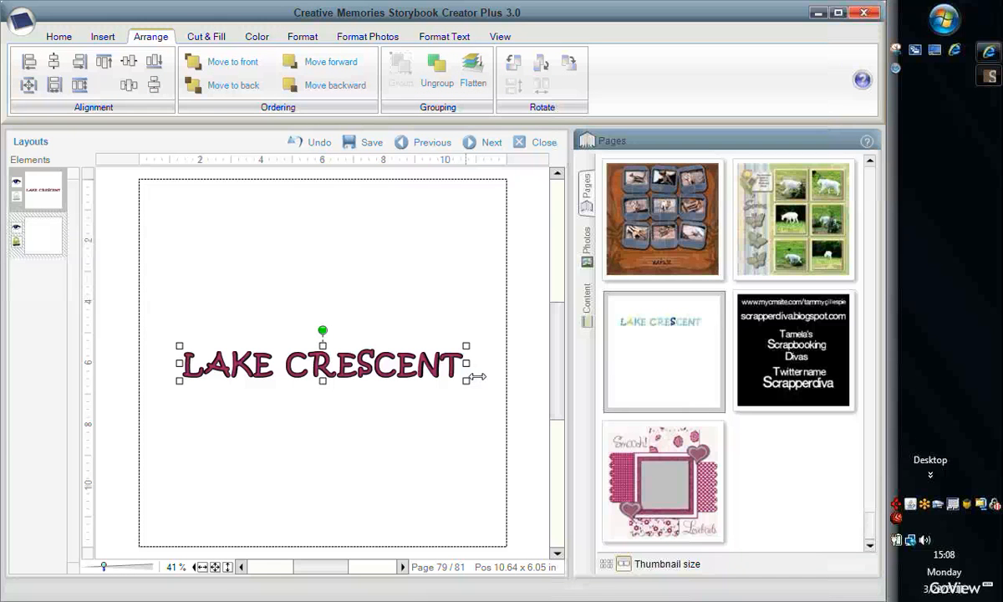
Enlarge the grouped title to about 11.55 x 1.19 in and move it up to span the page width about 3 in down
mouse_move(478, 375)
left_mouse_down()
mouse_move(501, 365)
mouse_move(487, 368)
left_mouse_up()
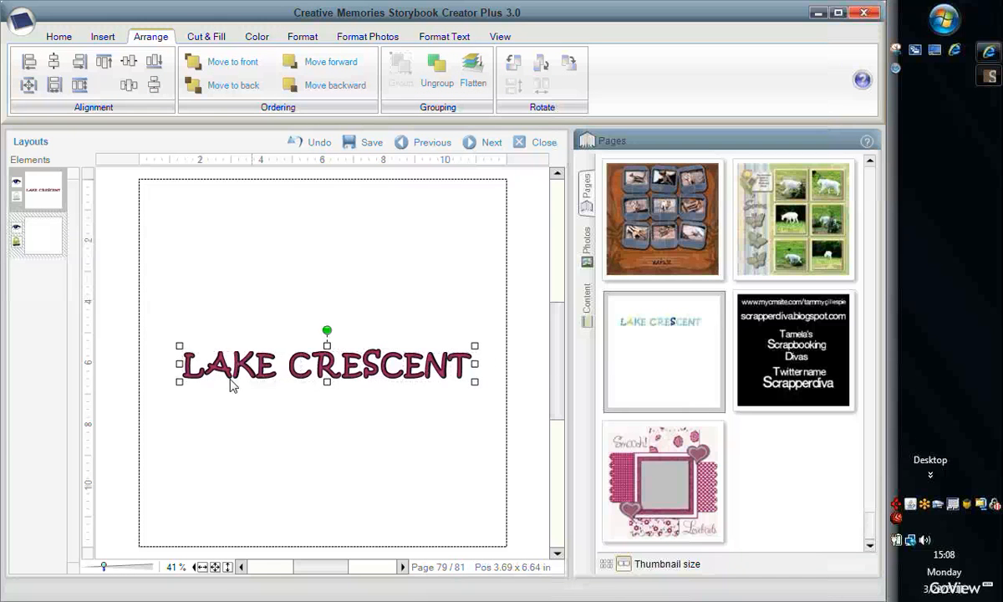
left_click(193, 374)
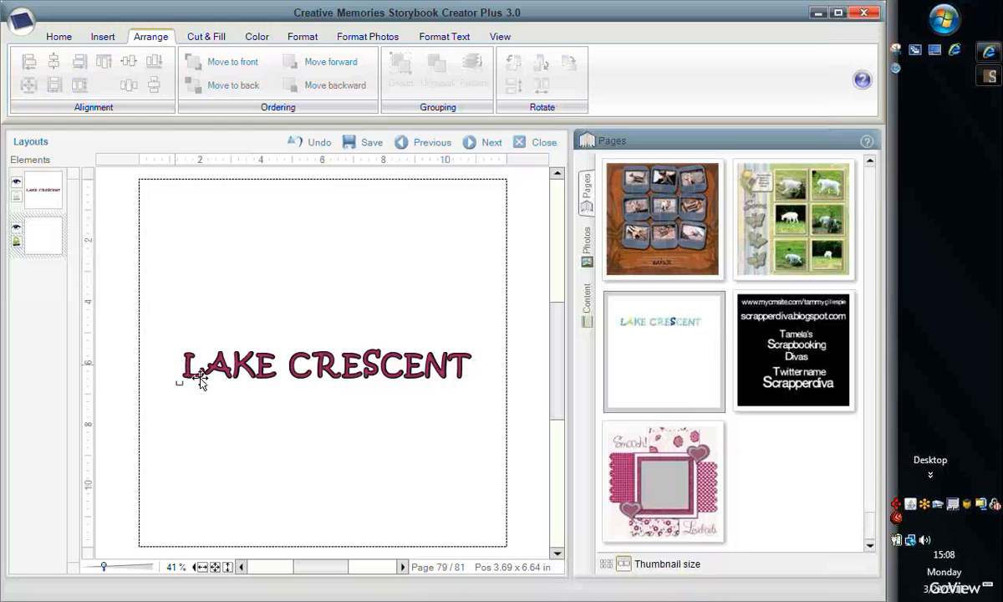
left_click(200, 377)
left_click_drag(191, 376, 128, 318)
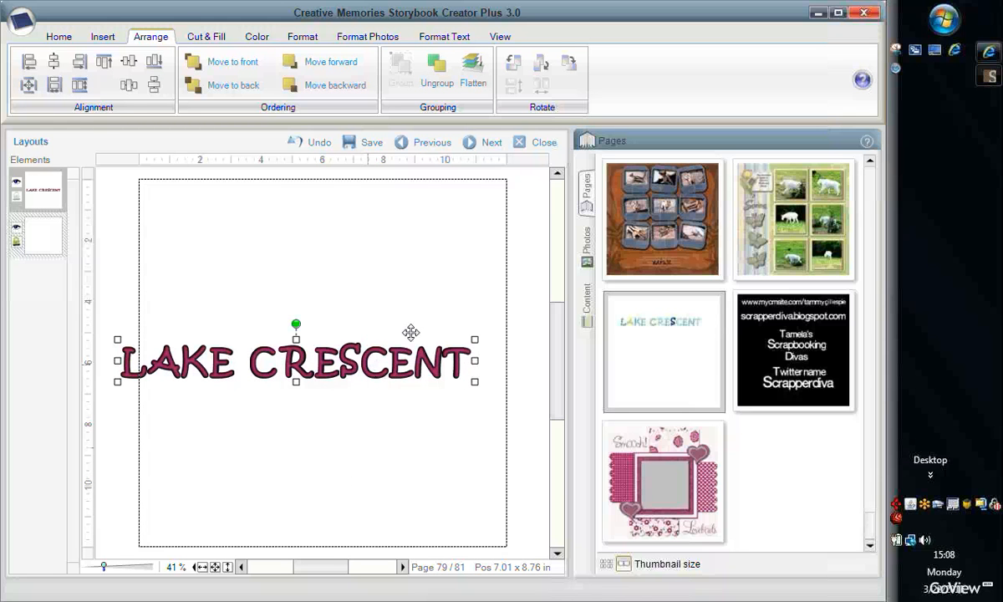
left_click_drag(409, 331, 403, 297)
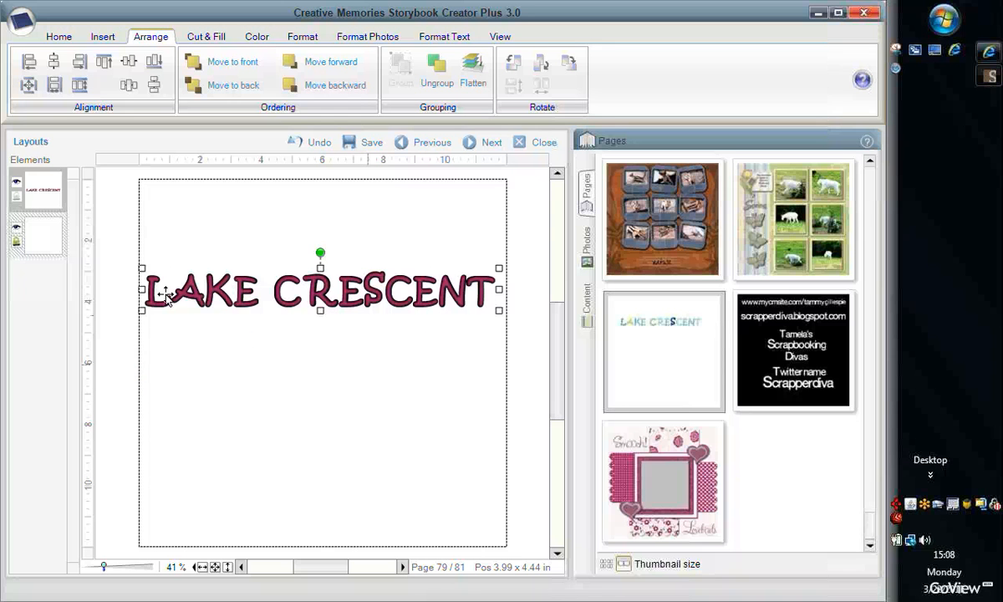
left_click_drag(144, 291, 140, 291)
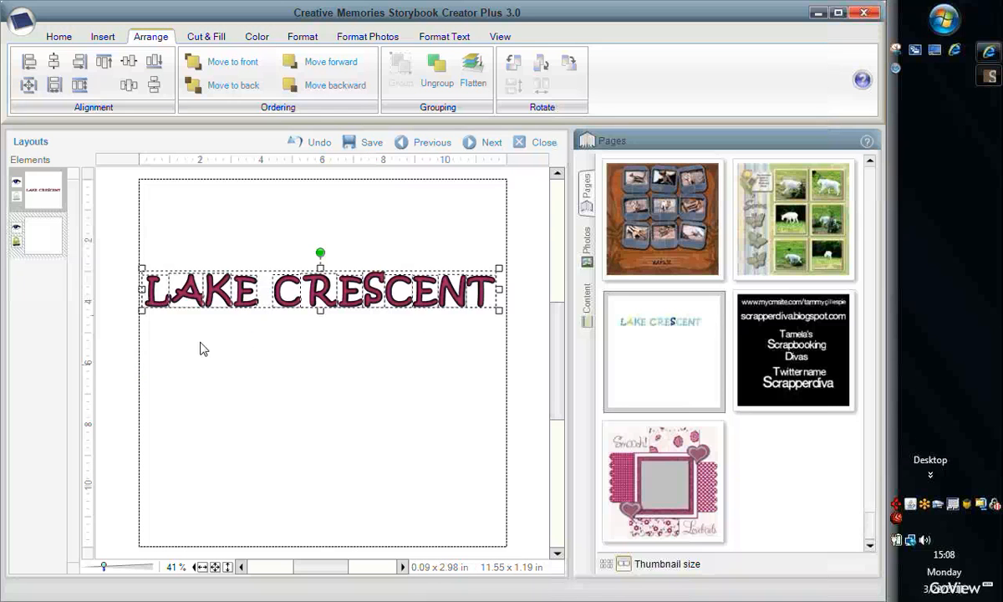
left_click(293, 363)
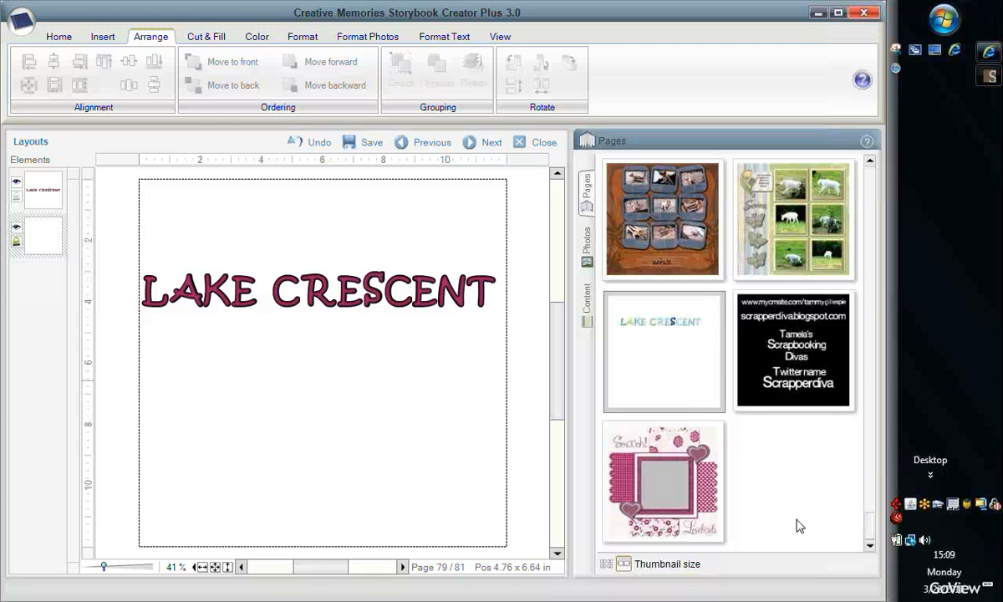
right_click(894, 505)
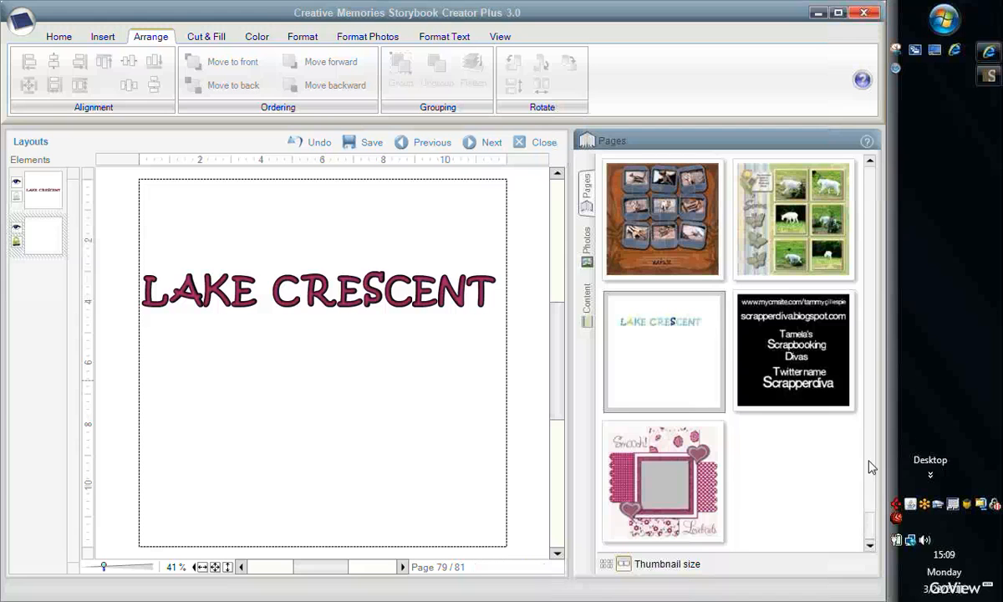
left_click(819, 375)
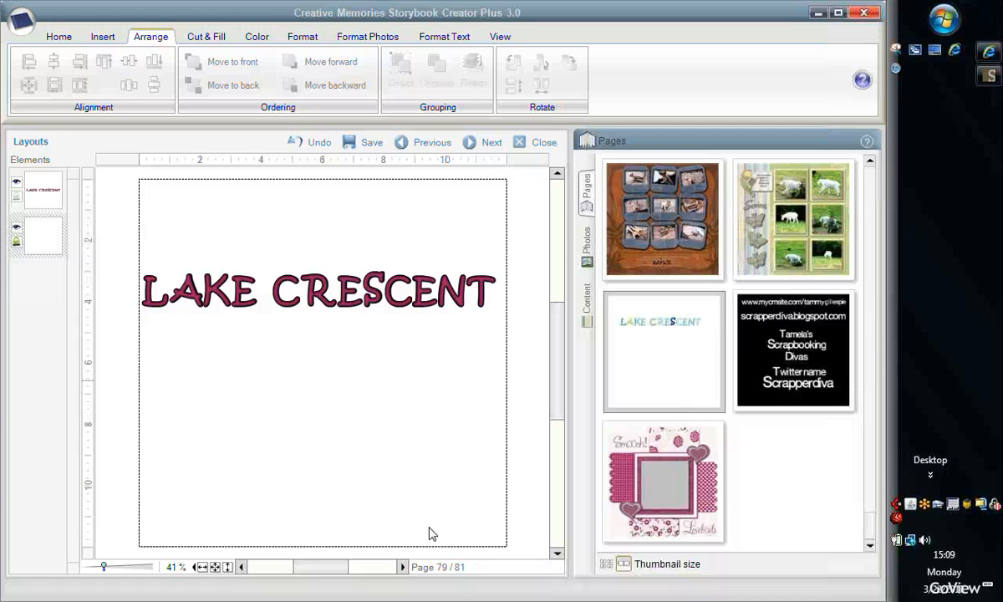